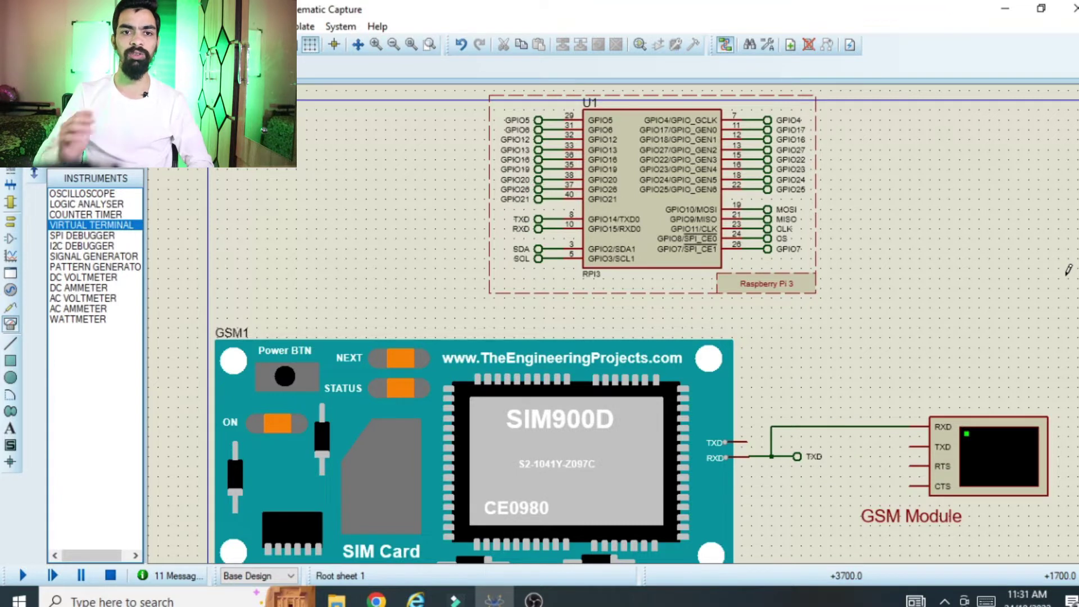
Review the source code, run the GSM module simulation to read the Virtual Terminal output, and stop the simulation
{"action": "left_click", "coordinate": [236, 70]}
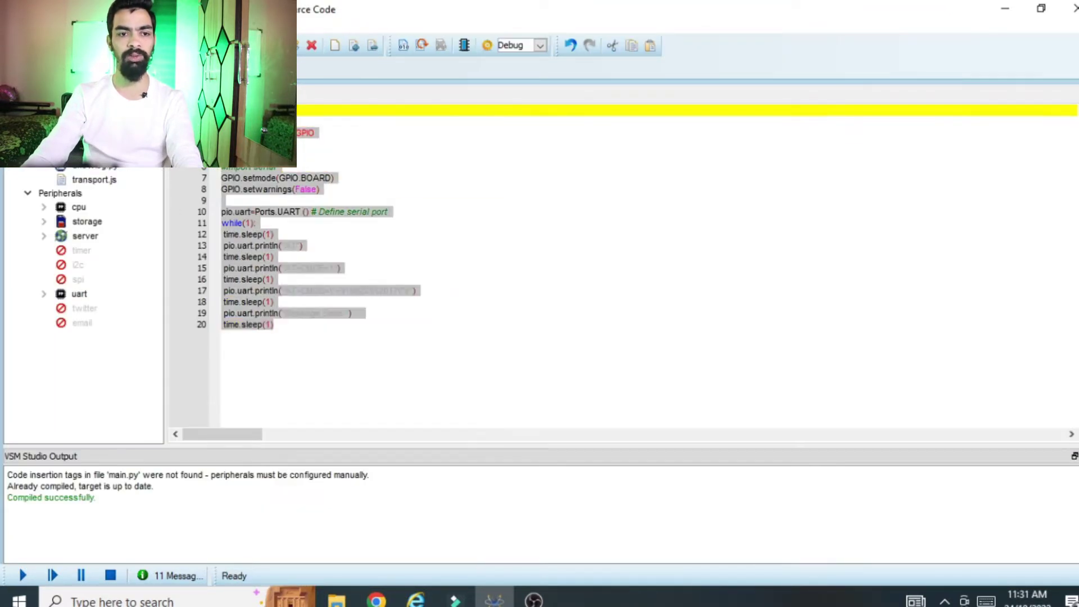
{"action": "left_click", "coordinate": [236, 70]}
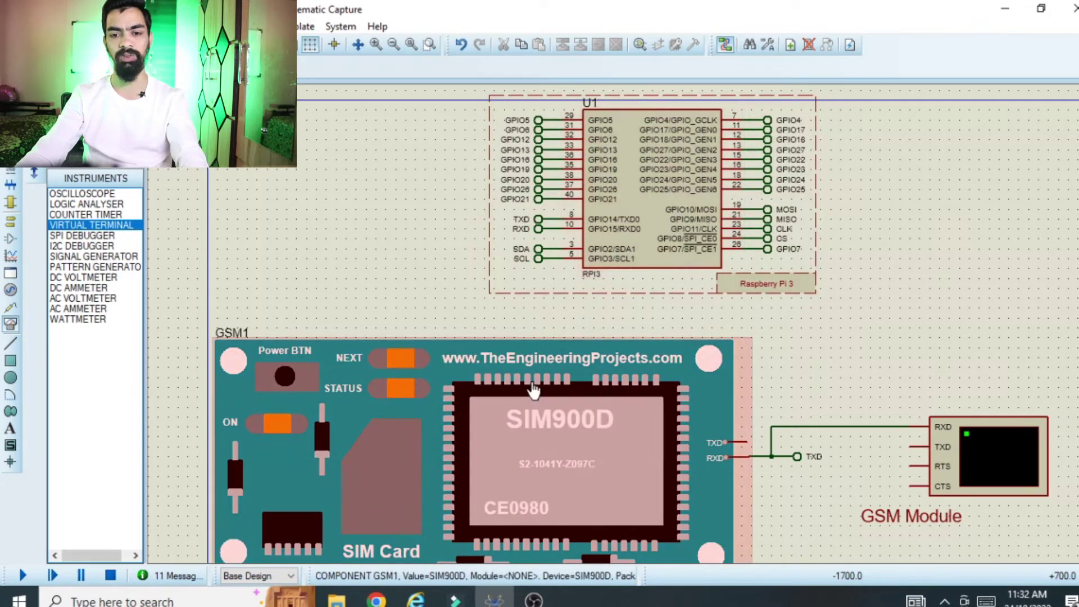
{"action": "left_click", "coordinate": [23, 575]}
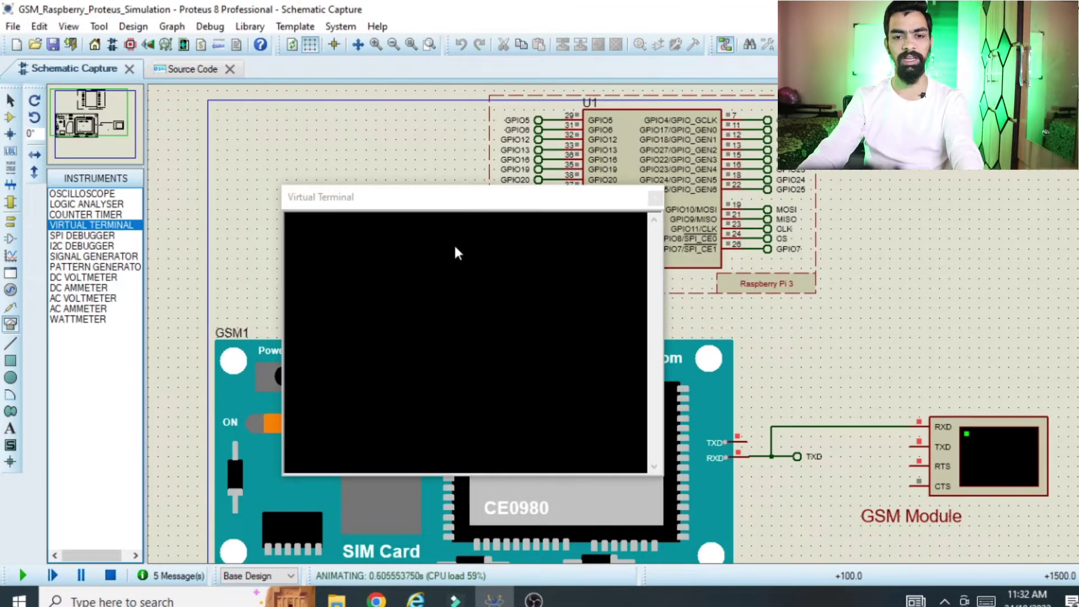
{"action": "left_click_drag", "start_coordinate": [457, 206], "coordinate": [270, 134]}
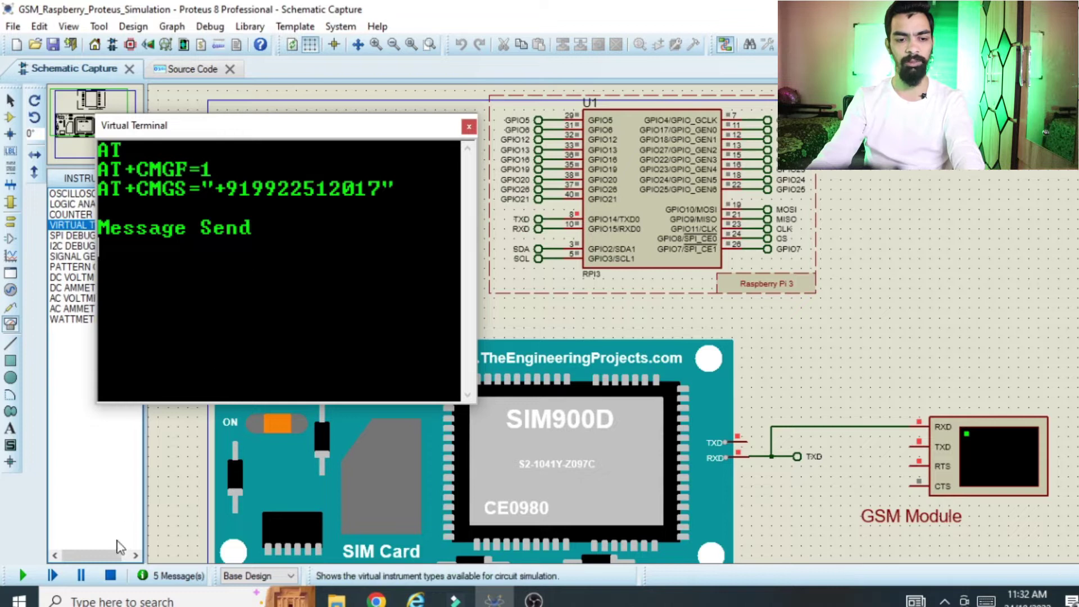
{"action": "left_click", "coordinate": [115, 573]}
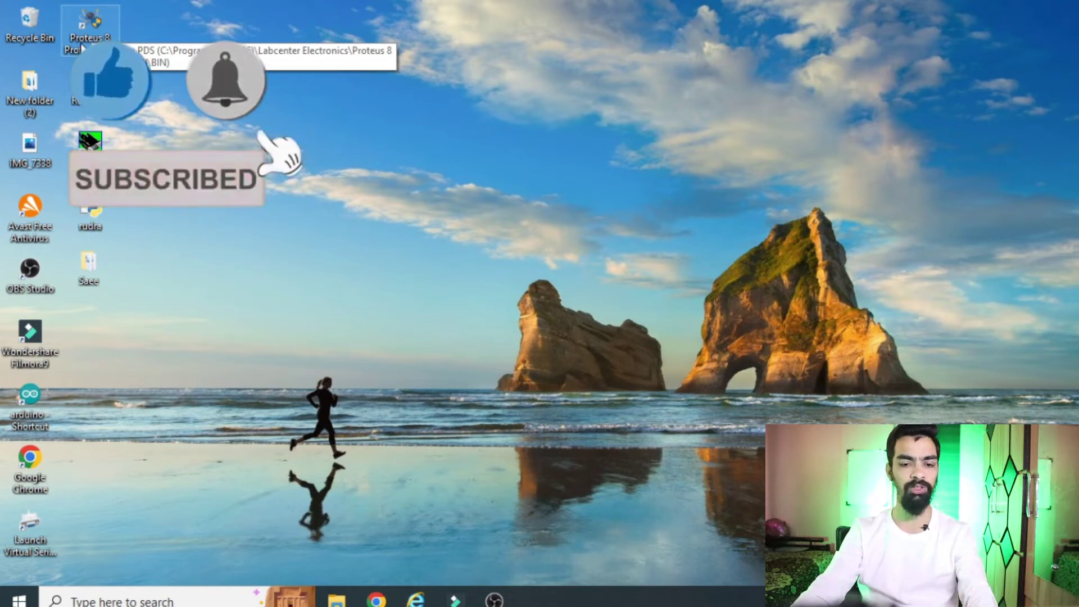
In File Explorer, open the GSM Library for Proteus folder inside Raspberry_Pi\GSM_Raspberry_Proteus
{"action": "mouse_move", "coordinate": [347, 603]}
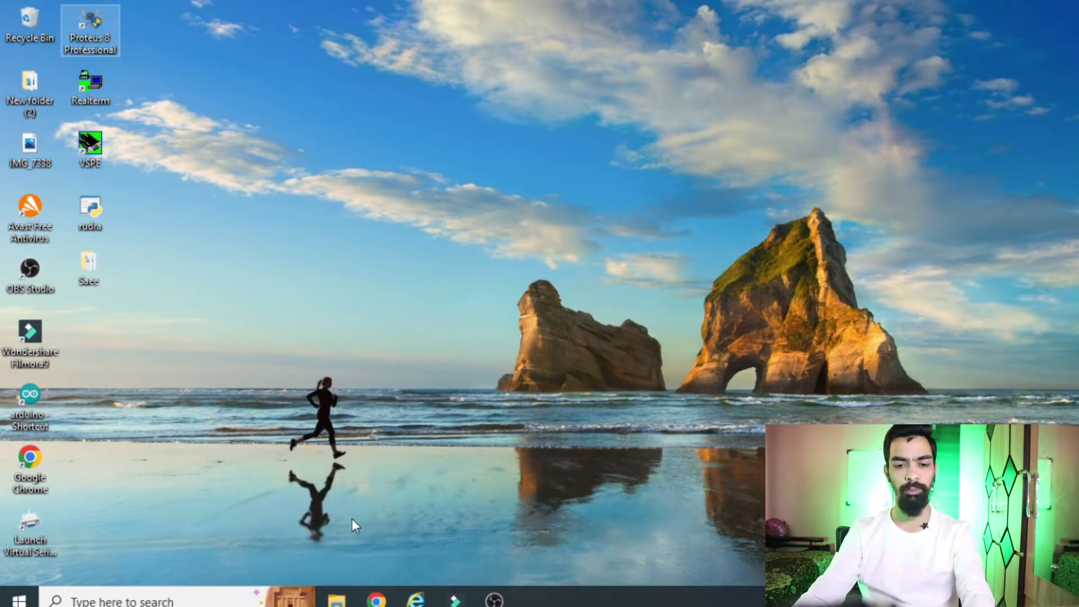
{"action": "left_click", "coordinate": [336, 598]}
{"action": "left_click", "coordinate": [336, 127]}
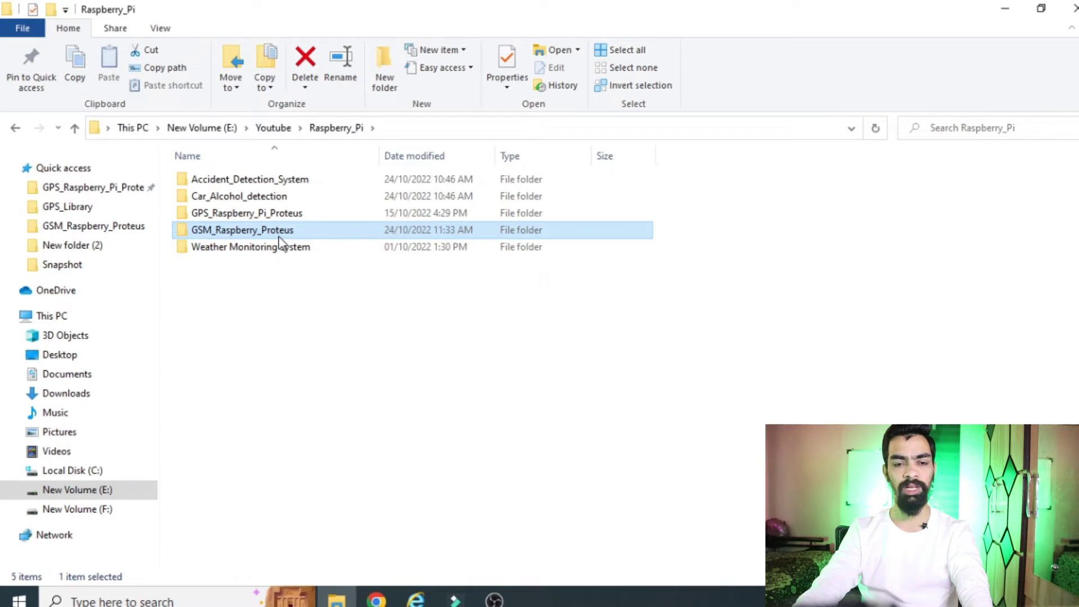
{"action": "key", "text": "Return"}
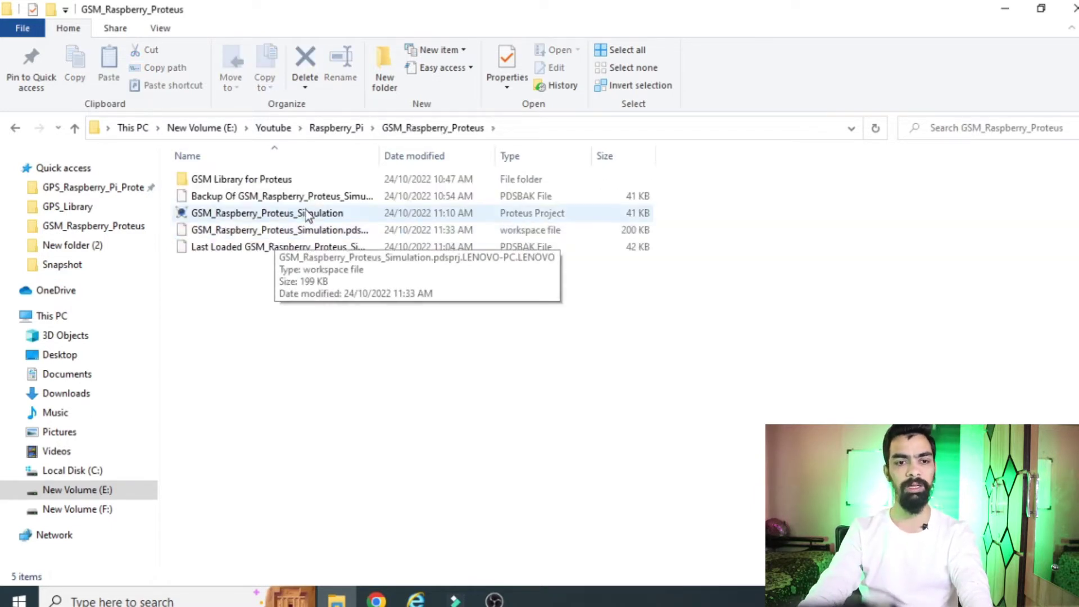
{"action": "left_click_drag", "start_coordinate": [285, 292], "coordinate": [250, 196]}
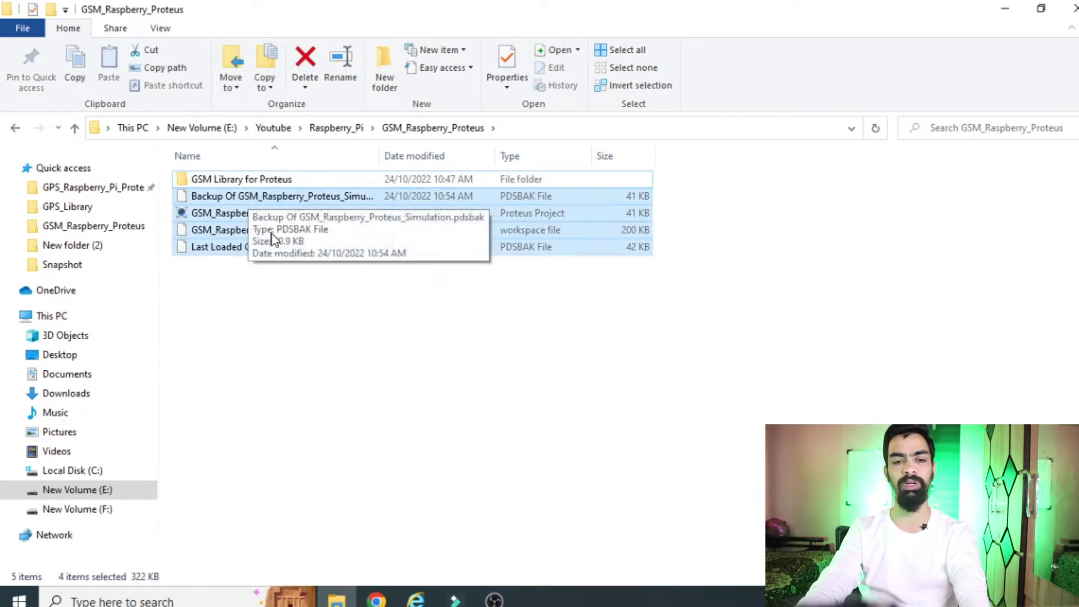
{"action": "left_click", "coordinate": [290, 316]}
{"action": "left_click", "coordinate": [236, 182]}
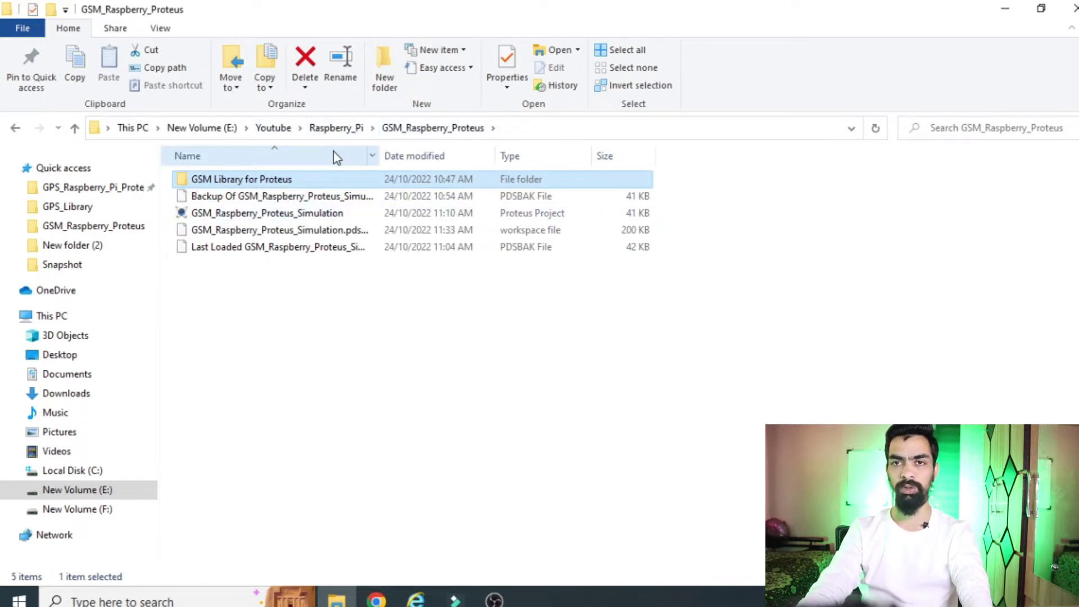
{"action": "double_click", "coordinate": [226, 182]}
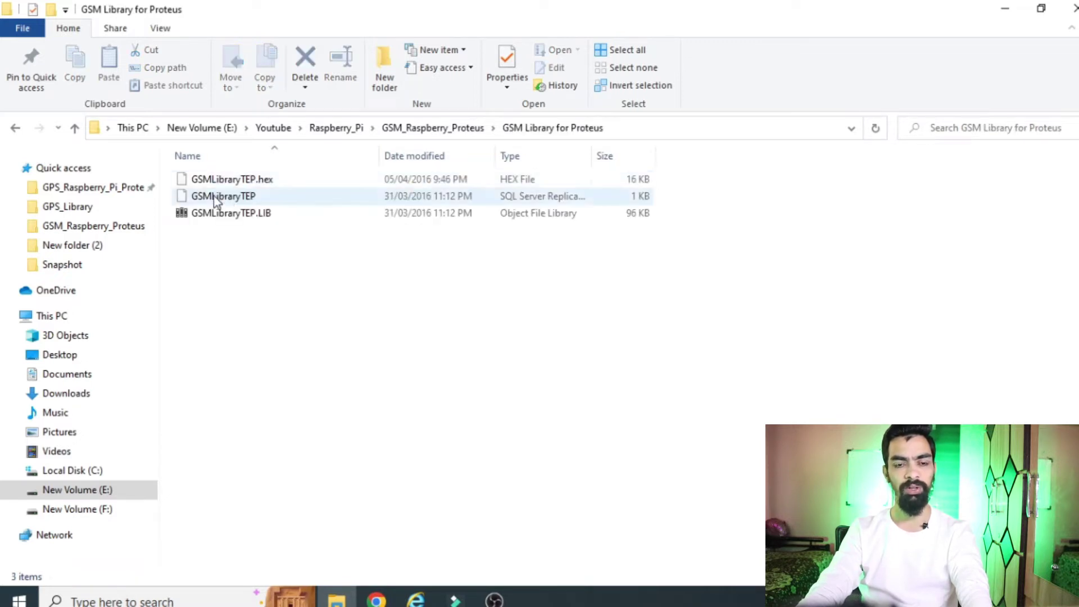
Copy all three GSMLibraryTEP files from the GSM Library for Proteus folder
{"action": "key", "text": "ctrl+a"}
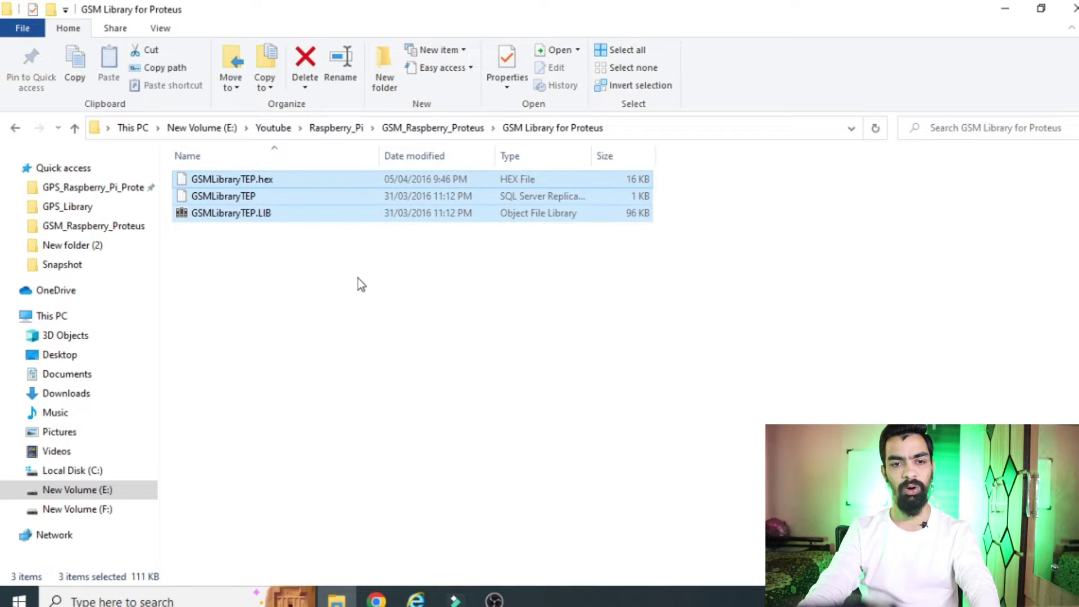
{"action": "right_click", "coordinate": [291, 187]}
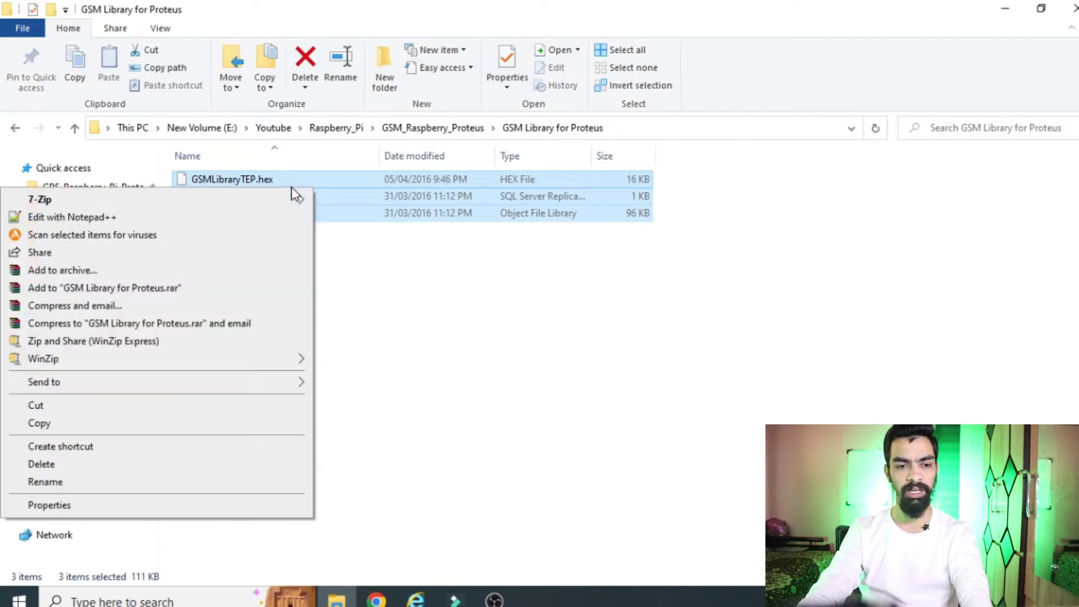
{"action": "left_click", "coordinate": [50, 424]}
{"action": "left_click", "coordinate": [282, 289]}
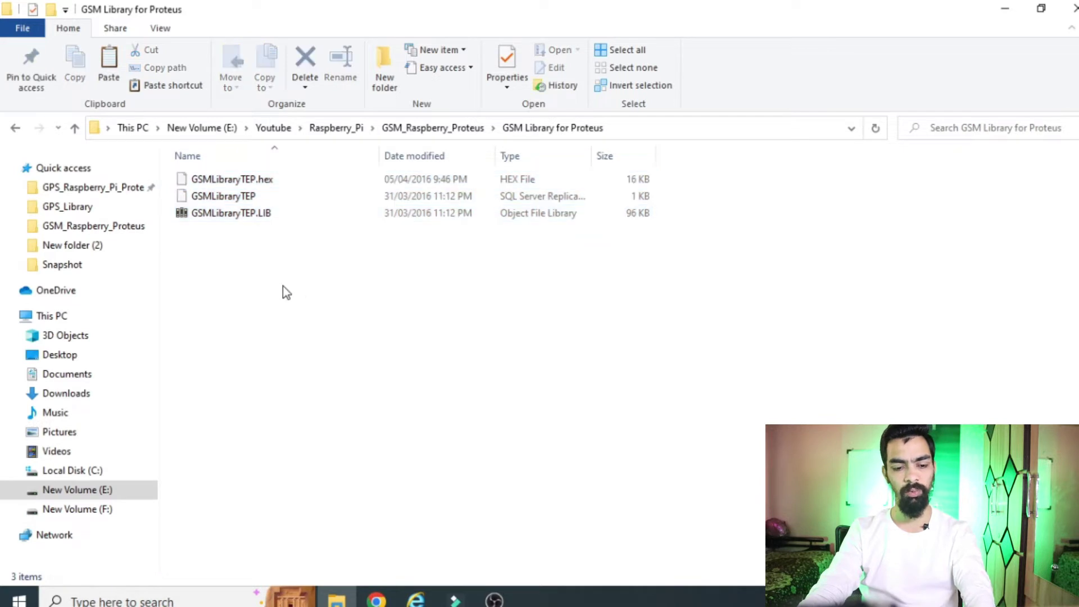
{"action": "key", "text": "ctrl+a"}
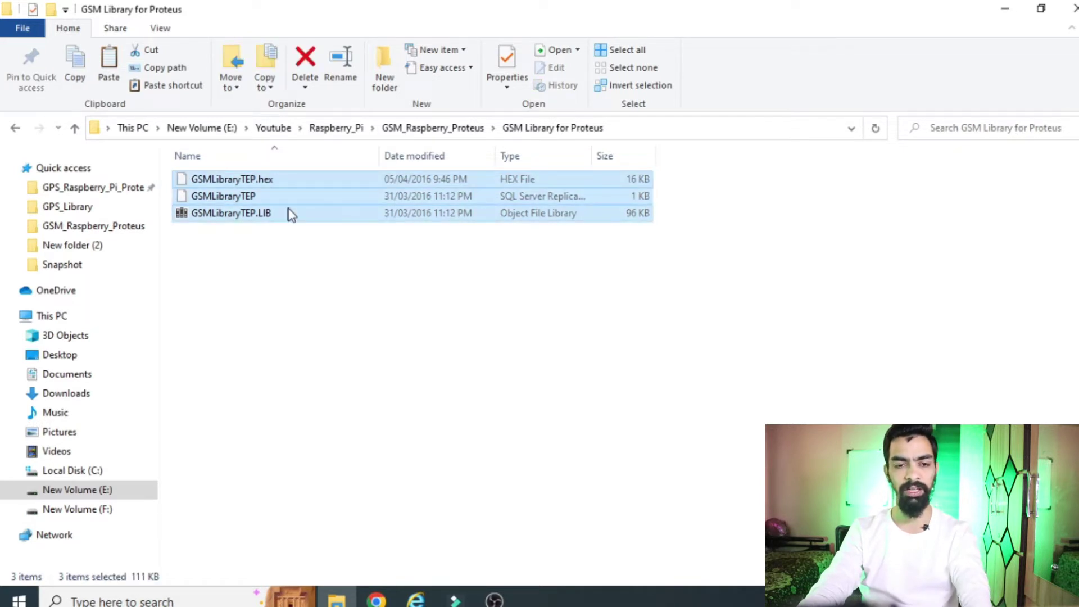
{"action": "right_click", "coordinate": [290, 214]}
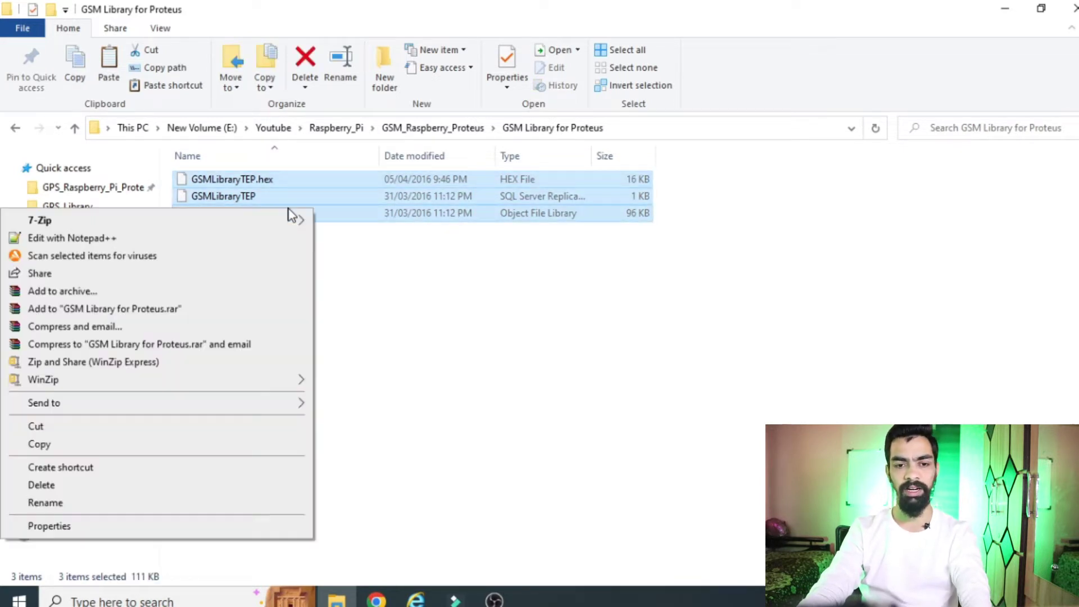
{"action": "left_click", "coordinate": [56, 446]}
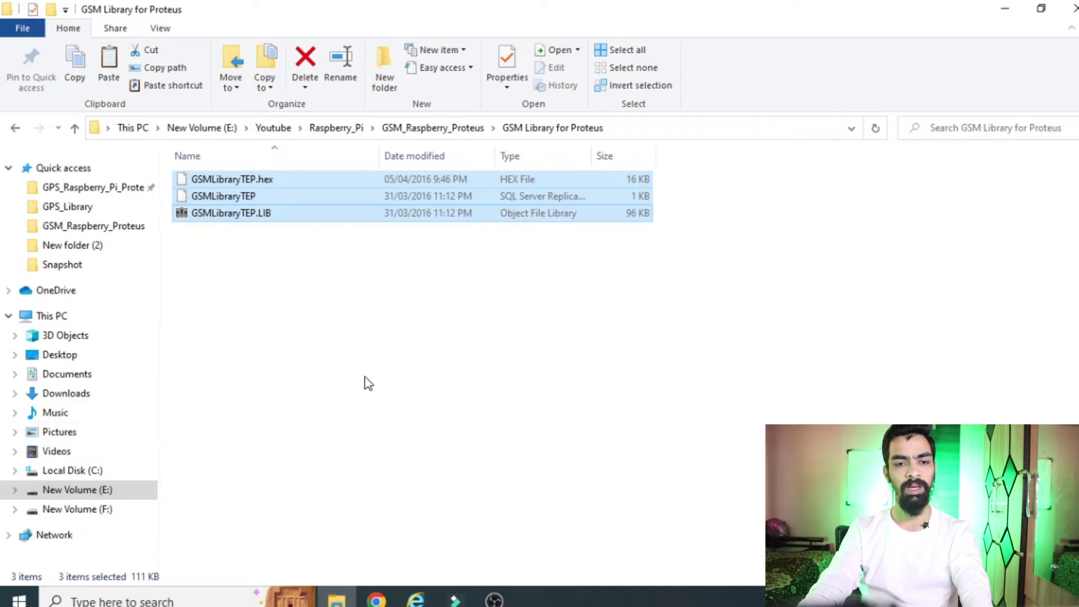
Open Local Disk (C:) in a new window and navigate to Program Files (x86)\Labcenter Electronics\Proteus 8 Professional\DATA\LIBRARY
{"action": "right_click", "coordinate": [84, 475]}
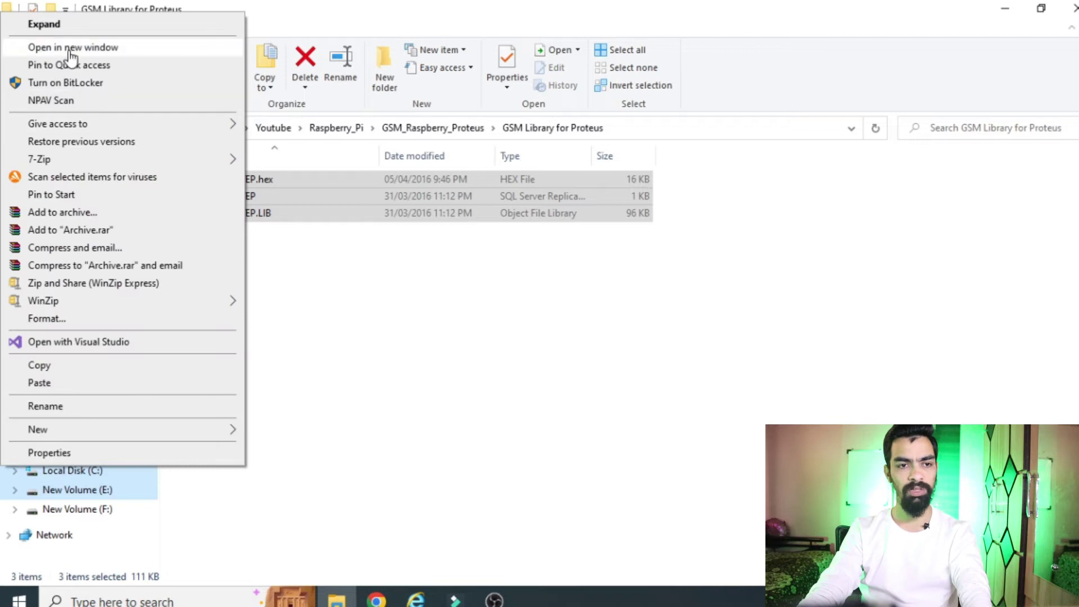
{"action": "left_click", "coordinate": [70, 49]}
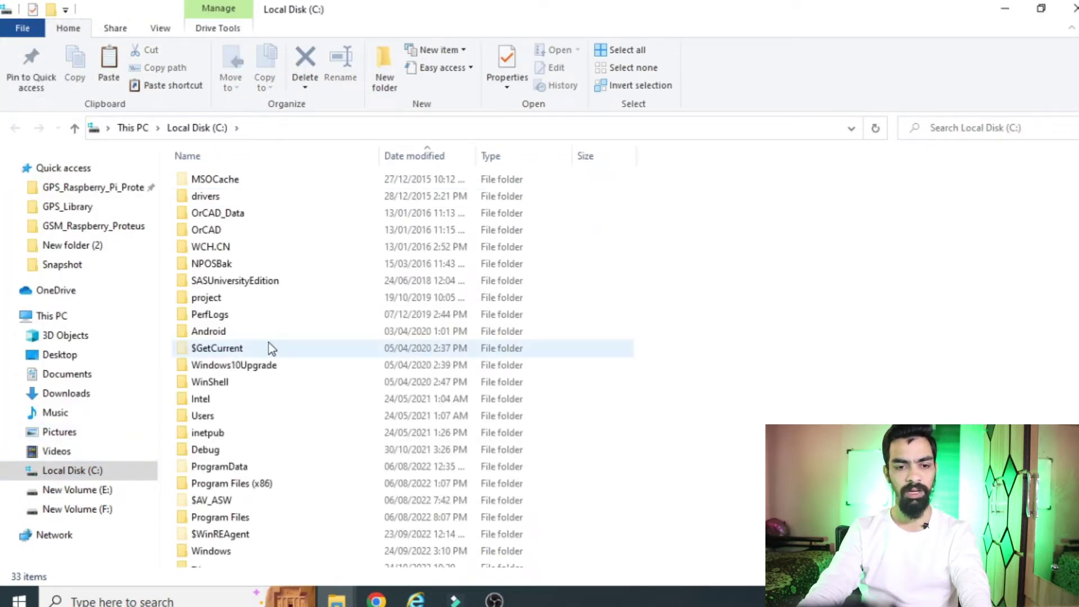
{"action": "left_click", "coordinate": [269, 489]}
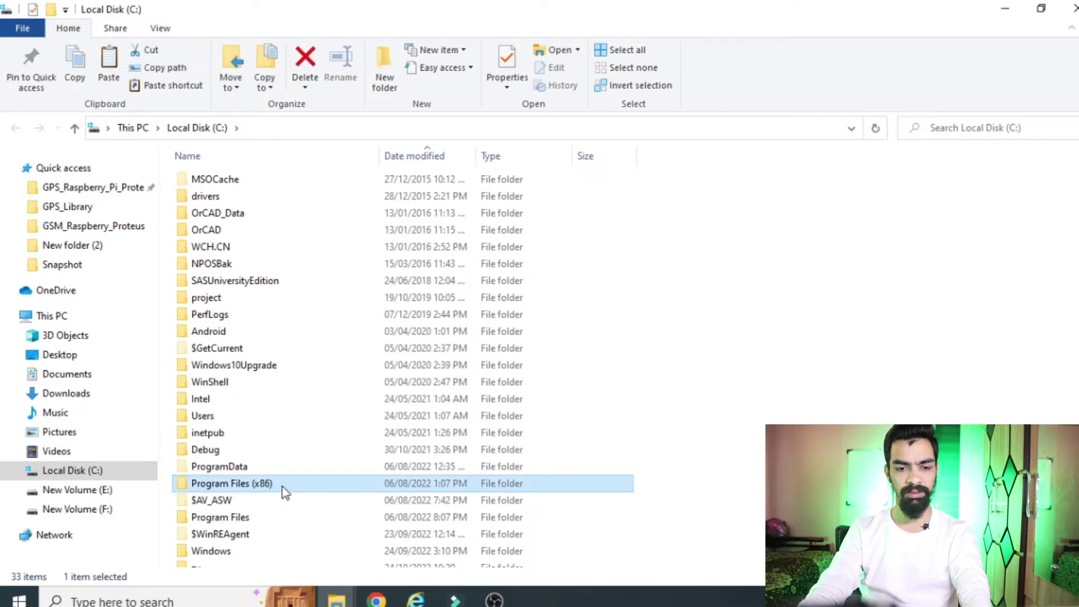
{"action": "double_click", "coordinate": [281, 490]}
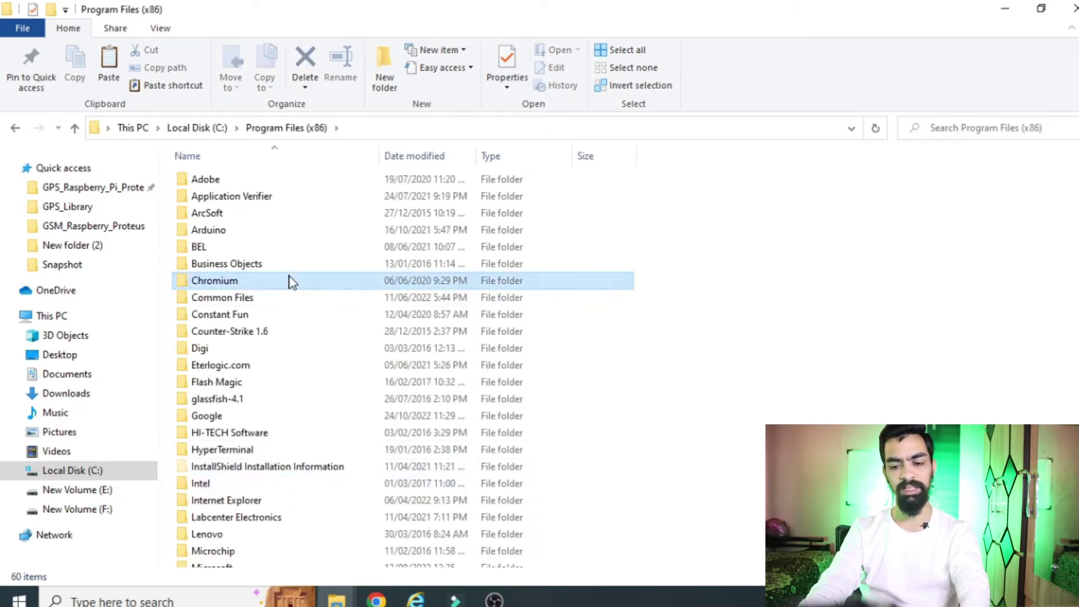
{"action": "key", "text": "l"}
{"action": "scroll", "coordinate": [210, 525], "scroll_direction": "down", "scroll_amount": 2}
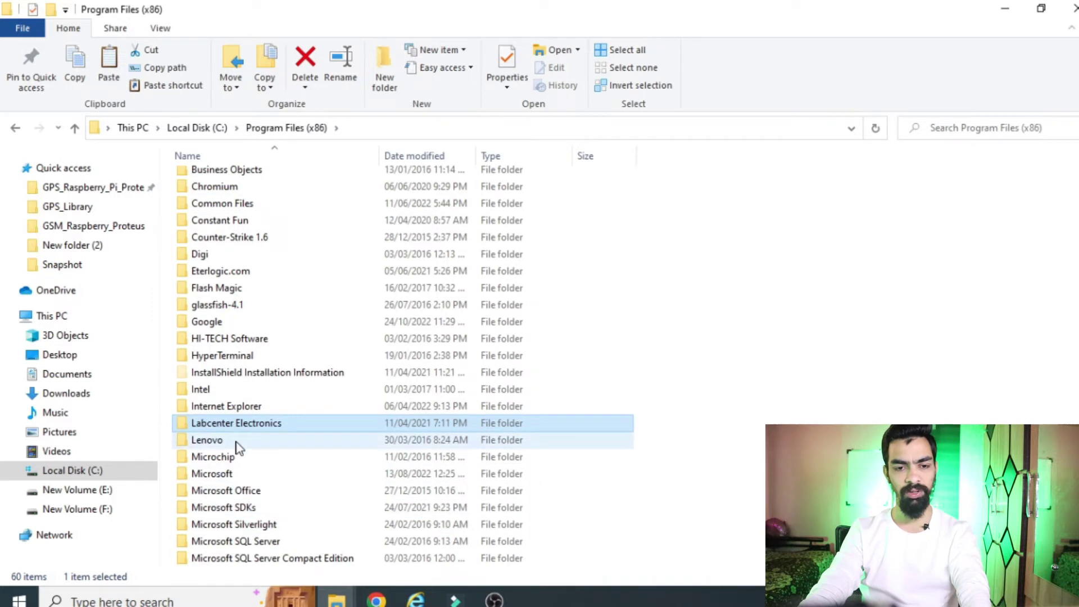
{"action": "scroll", "coordinate": [247, 405], "scroll_direction": "down", "scroll_amount": 2}
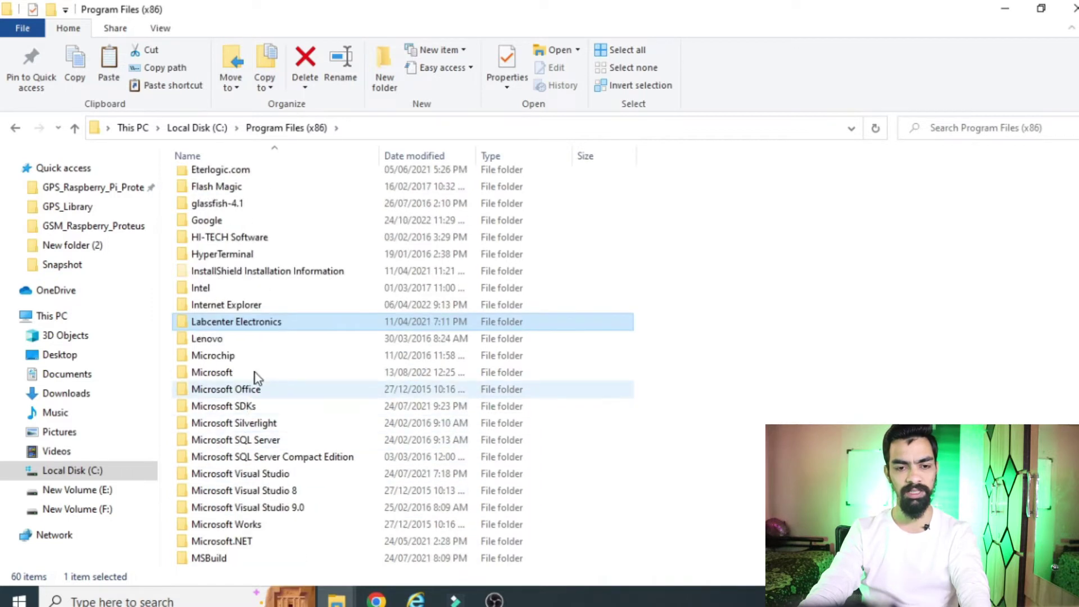
{"action": "double_click", "coordinate": [268, 325]}
{"action": "double_click", "coordinate": [244, 203]}
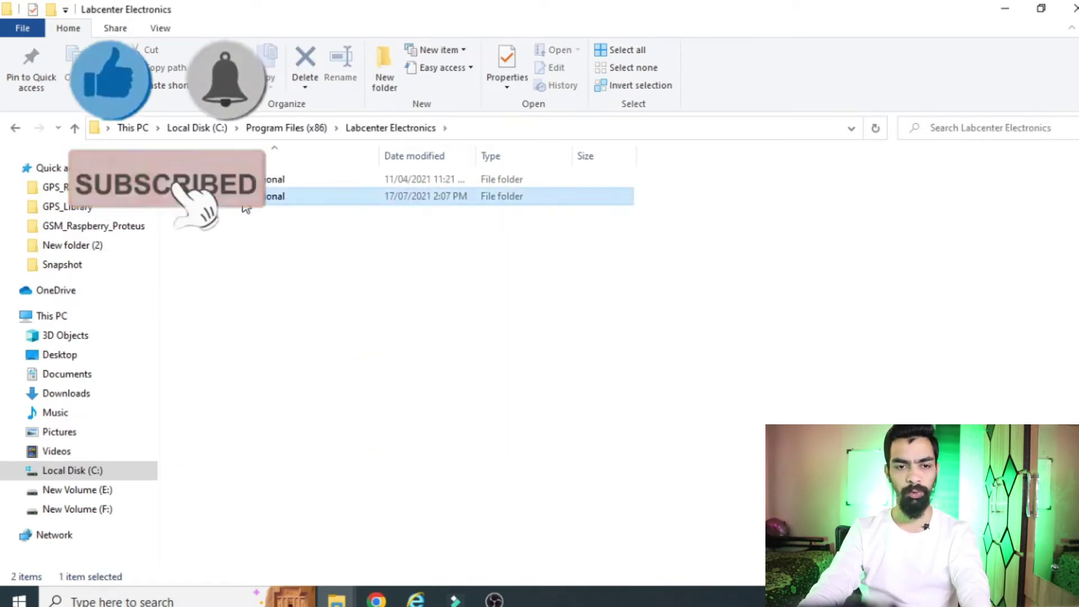
{"action": "double_click", "coordinate": [243, 202]}
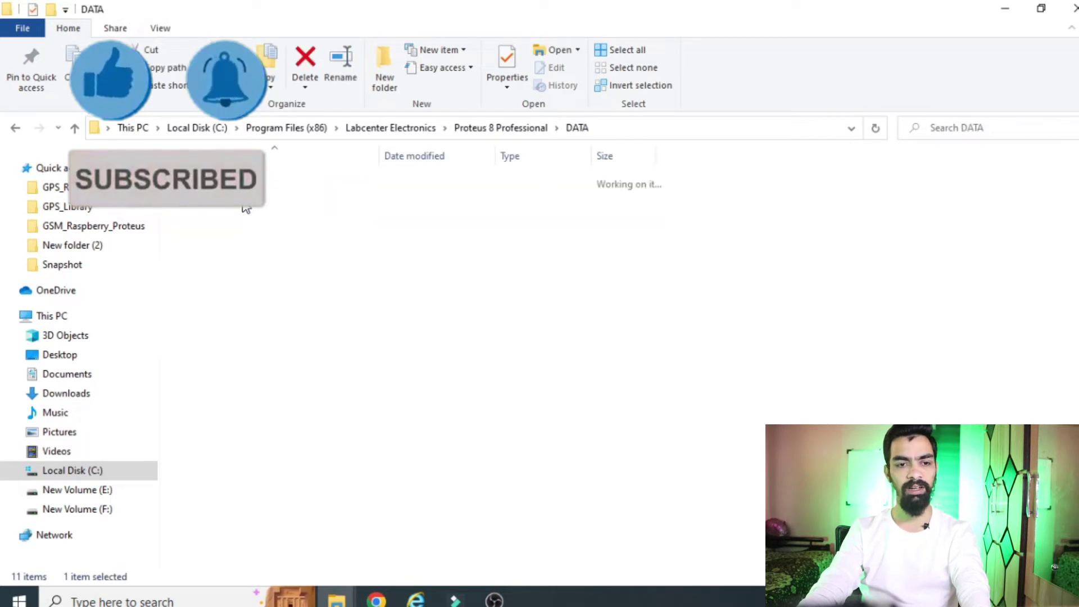
{"action": "double_click", "coordinate": [243, 202]}
Try to paste the copied GSM library files into the LIBRARY folder, cancel replacing the existing files, and minimize both folder windows
{"action": "right_click", "coordinate": [780, 281]}
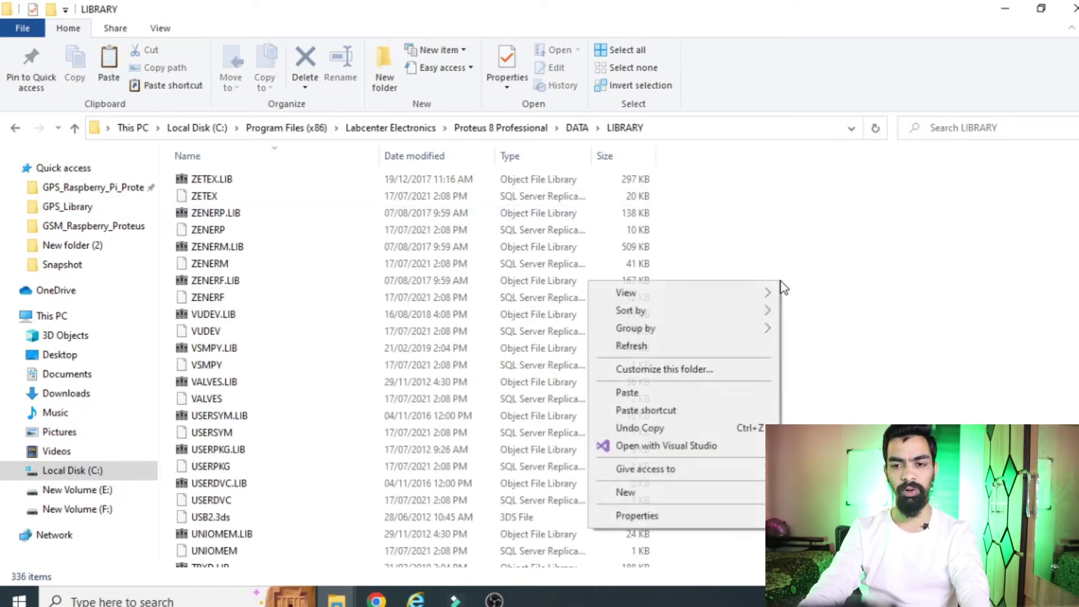
{"action": "left_click", "coordinate": [662, 396]}
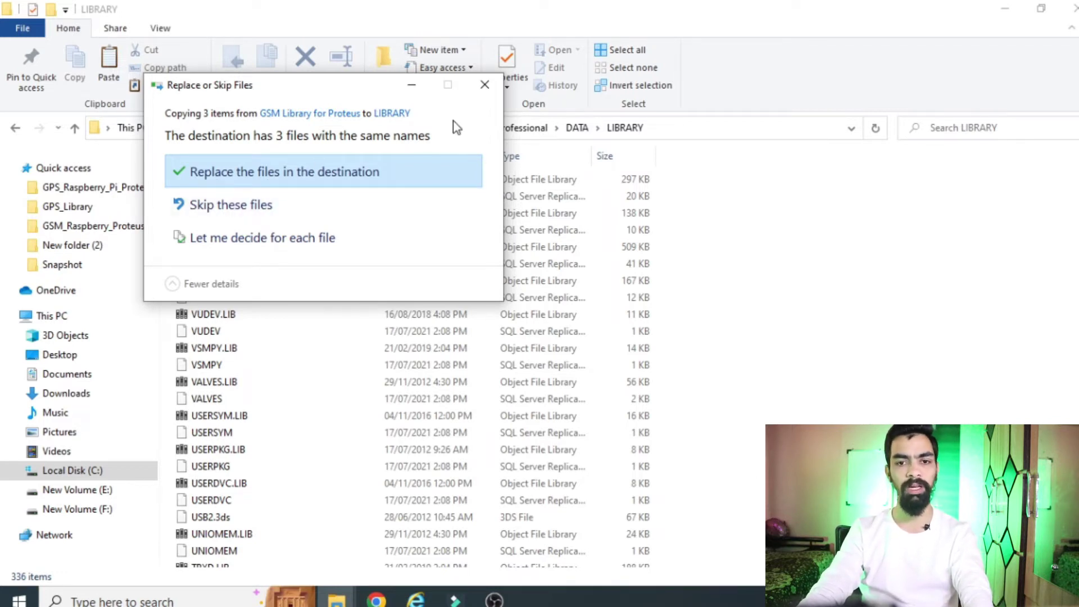
{"action": "left_click", "coordinate": [483, 84]}
{"action": "left_click", "coordinate": [595, 247]}
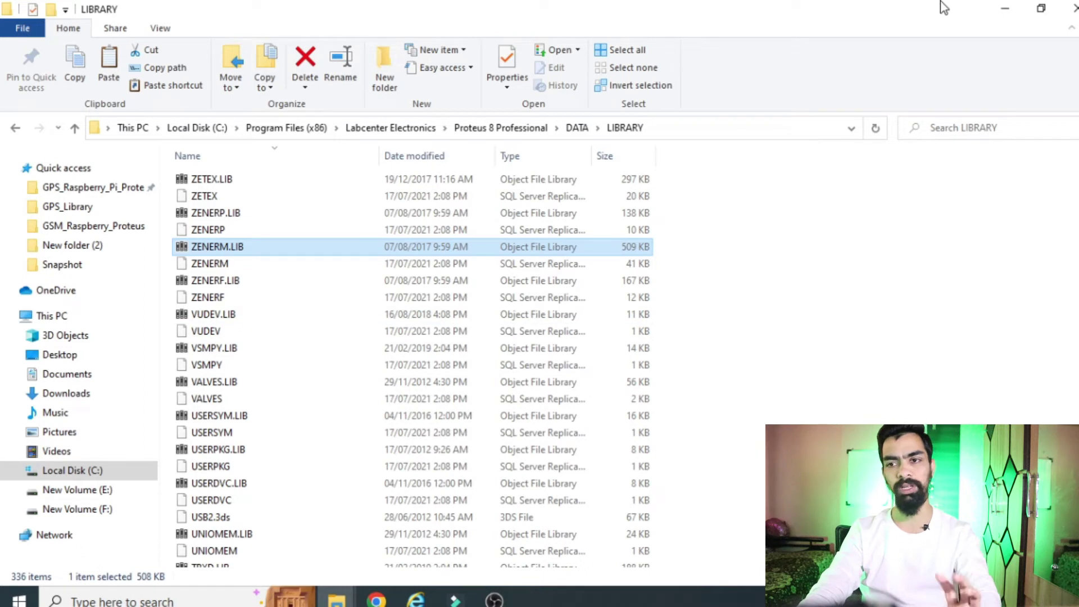
{"action": "left_click", "coordinate": [996, 3]}
{"action": "left_click", "coordinate": [996, 3]}
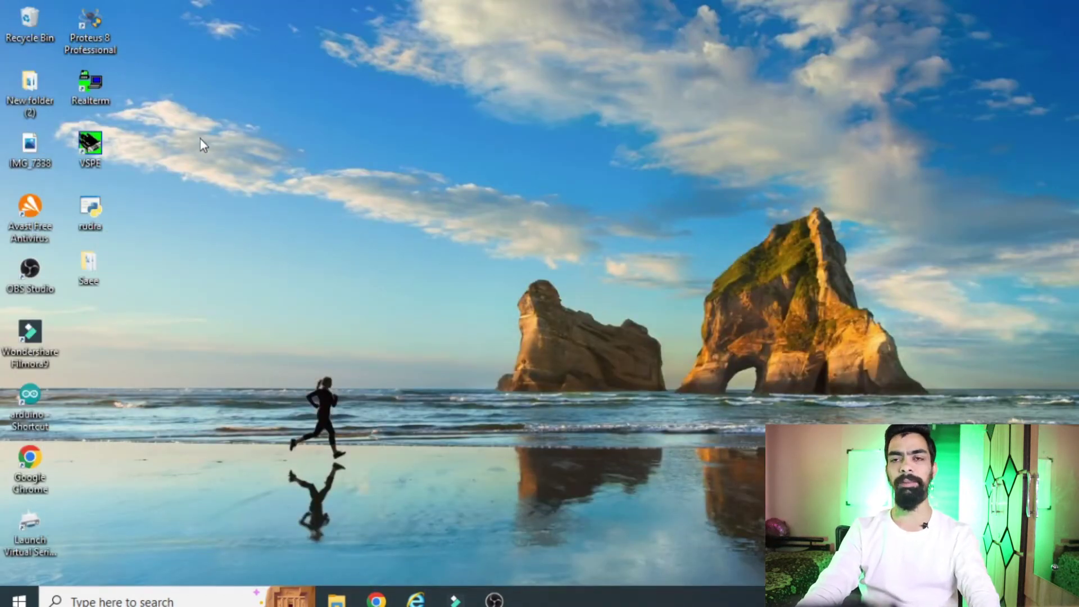
Launch Proteus 8 Professional and start a new project named New Project.pdsprj in the Documents folder, replacing the existing project
{"action": "right_click", "coordinate": [99, 25]}
{"action": "left_click", "coordinate": [65, 109]}
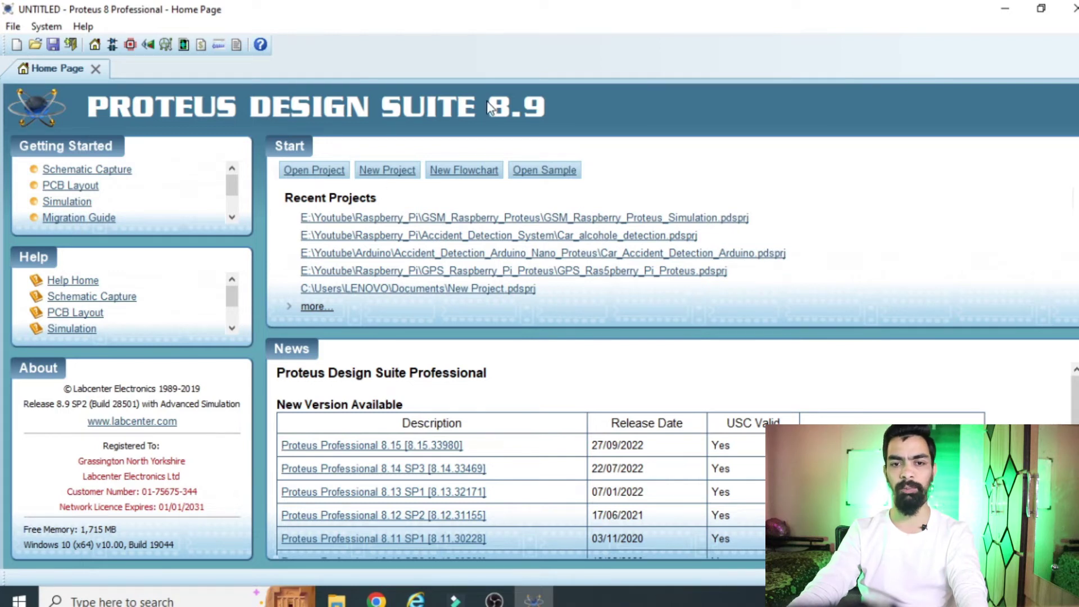
{"action": "left_click", "coordinate": [387, 177]}
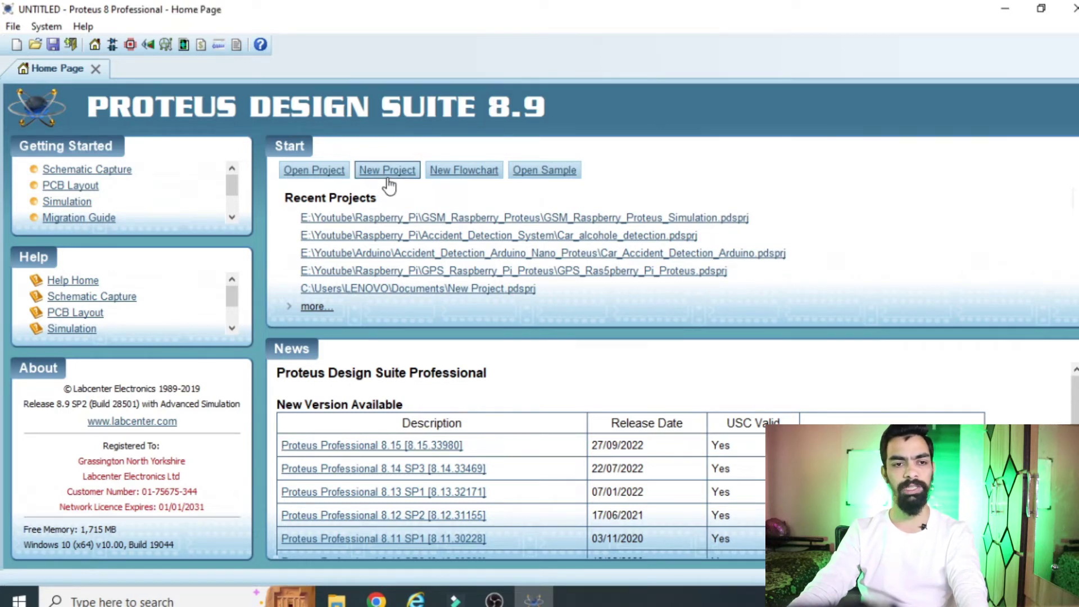
{"action": "left_click_drag", "start_coordinate": [388, 177], "coordinate": [308, 176]}
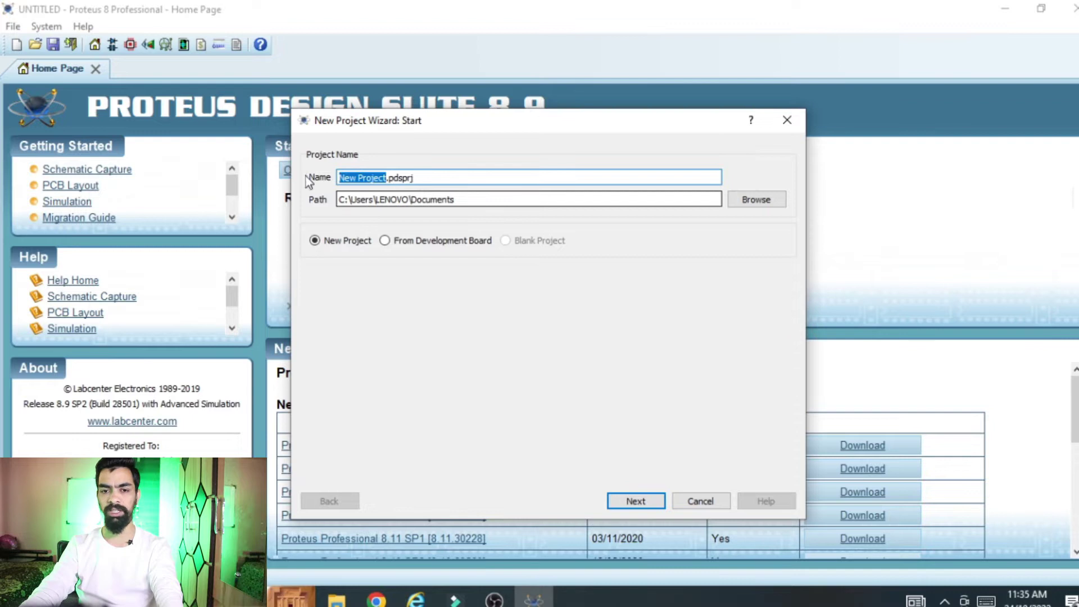
{"action": "left_click_drag", "start_coordinate": [465, 200], "coordinate": [282, 210]}
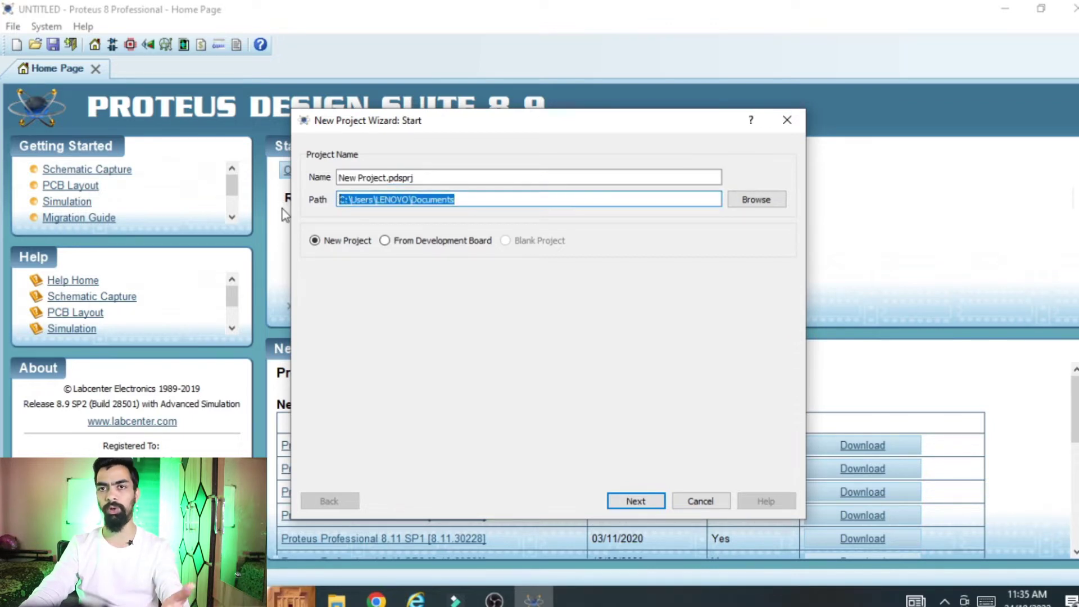
{"action": "left_click", "coordinate": [638, 501]}
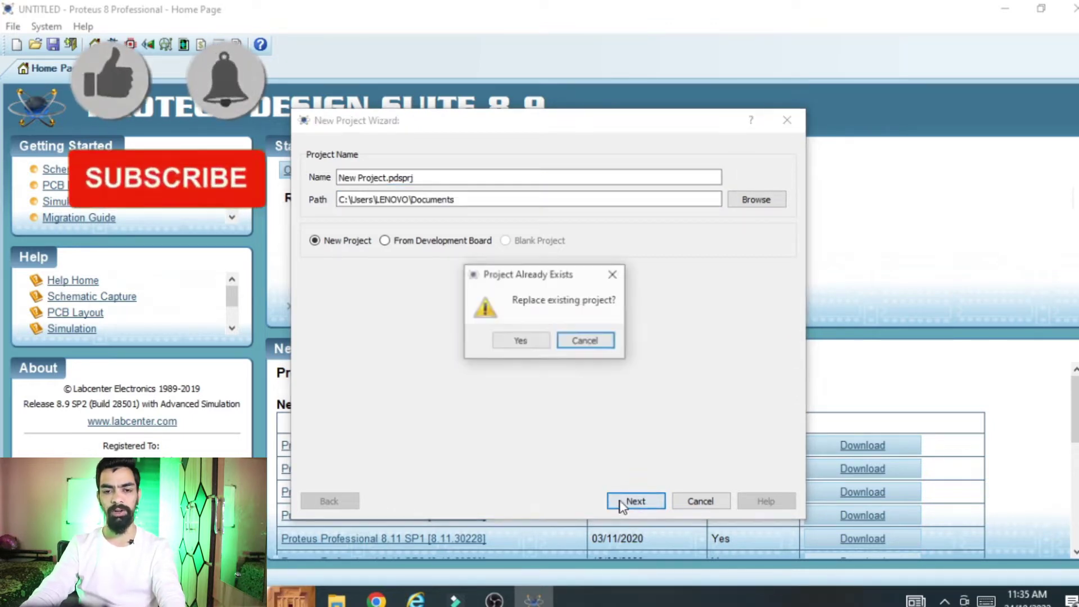
{"action": "left_click", "coordinate": [520, 341]}
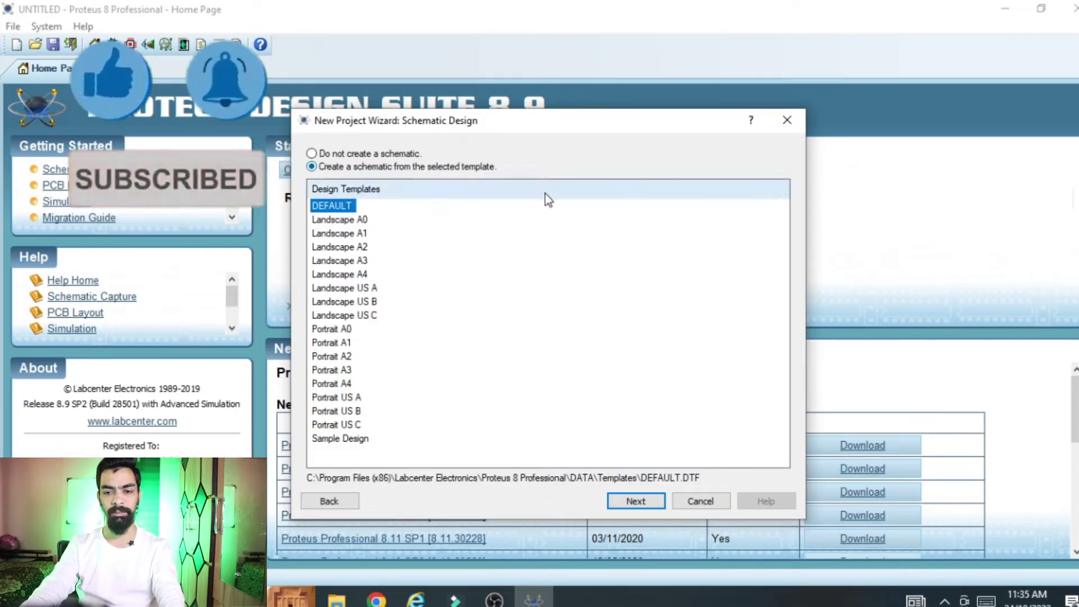
Finish the project setup with the DEFAULT schematic, no PCB layout, and a Raspberry Pi 3 firmware project using the Python 3 (Proteus) compiler
{"action": "left_click", "coordinate": [618, 515]}
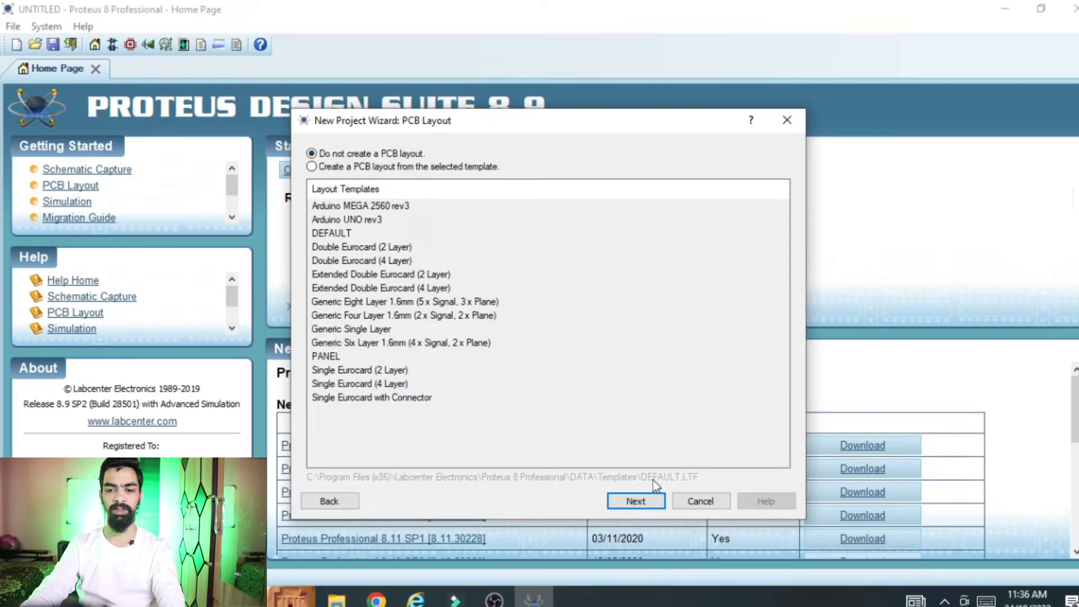
{"action": "left_click", "coordinate": [657, 499]}
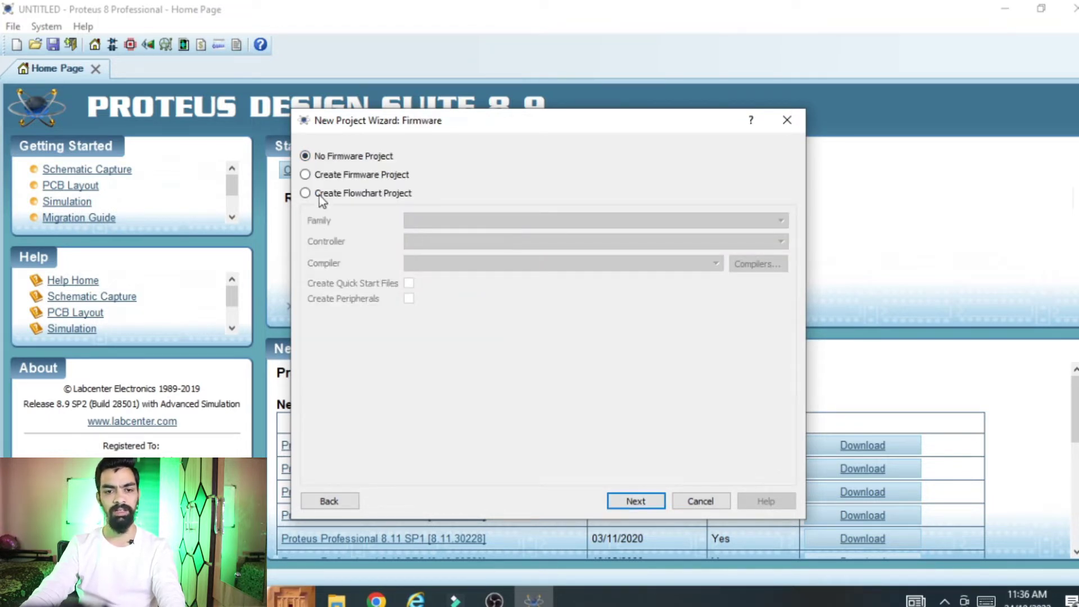
{"action": "left_click", "coordinate": [338, 176]}
{"action": "left_click", "coordinate": [480, 220]}
{"action": "scroll", "coordinate": [459, 315], "scroll_direction": "down", "scroll_amount": 4}
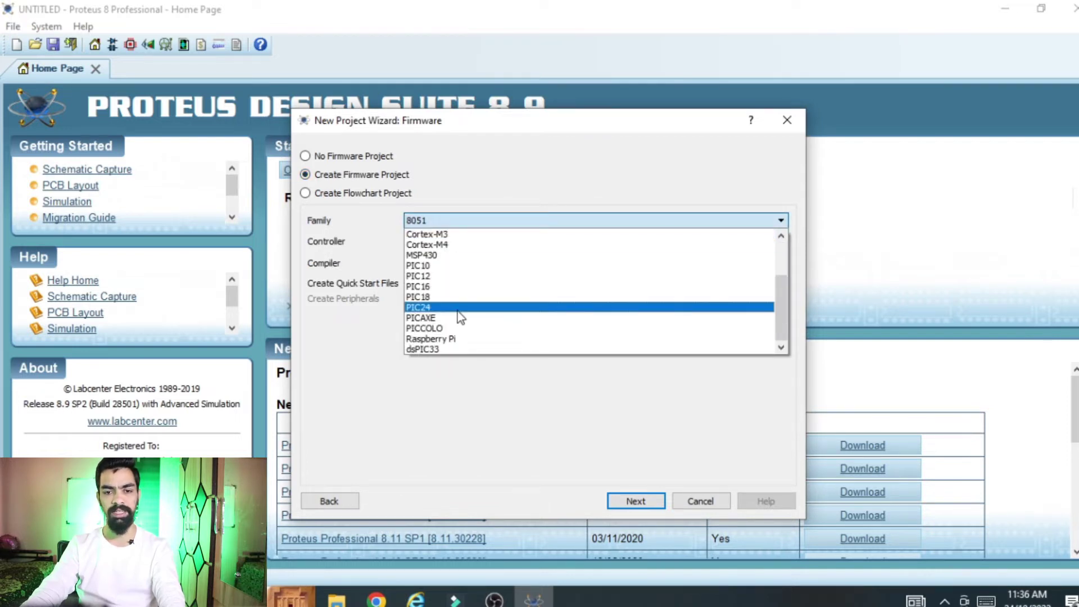
{"action": "left_click", "coordinate": [456, 340]}
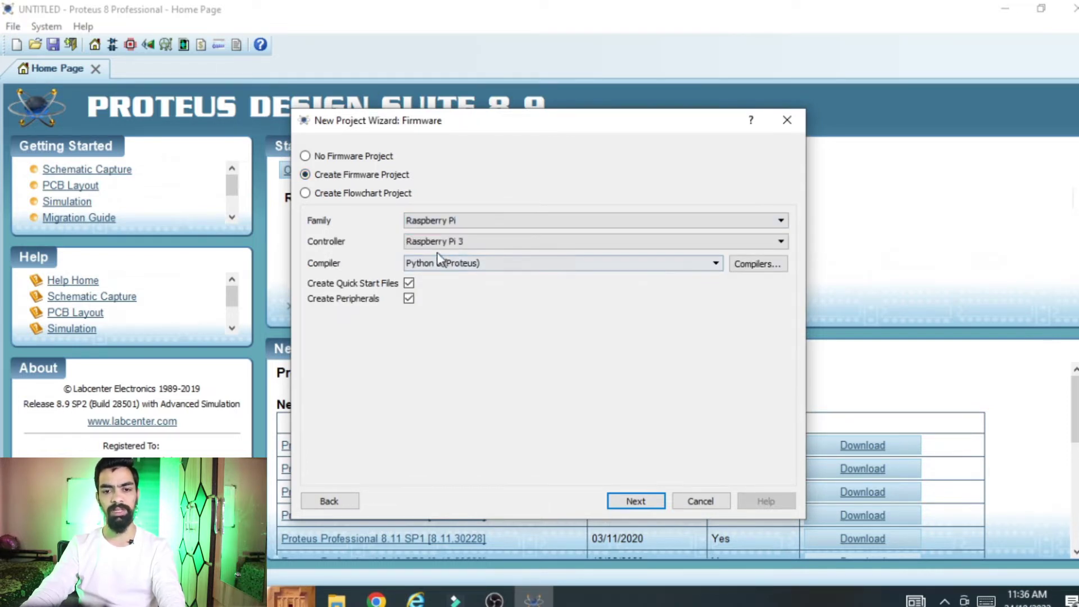
{"action": "left_click", "coordinate": [452, 241]}
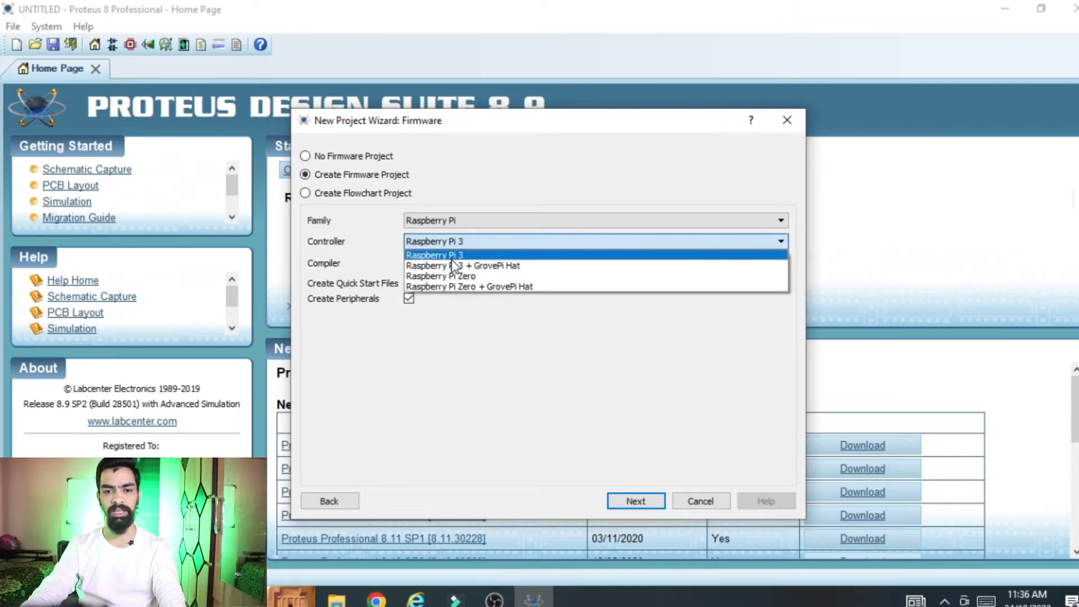
{"action": "left_click", "coordinate": [452, 259]}
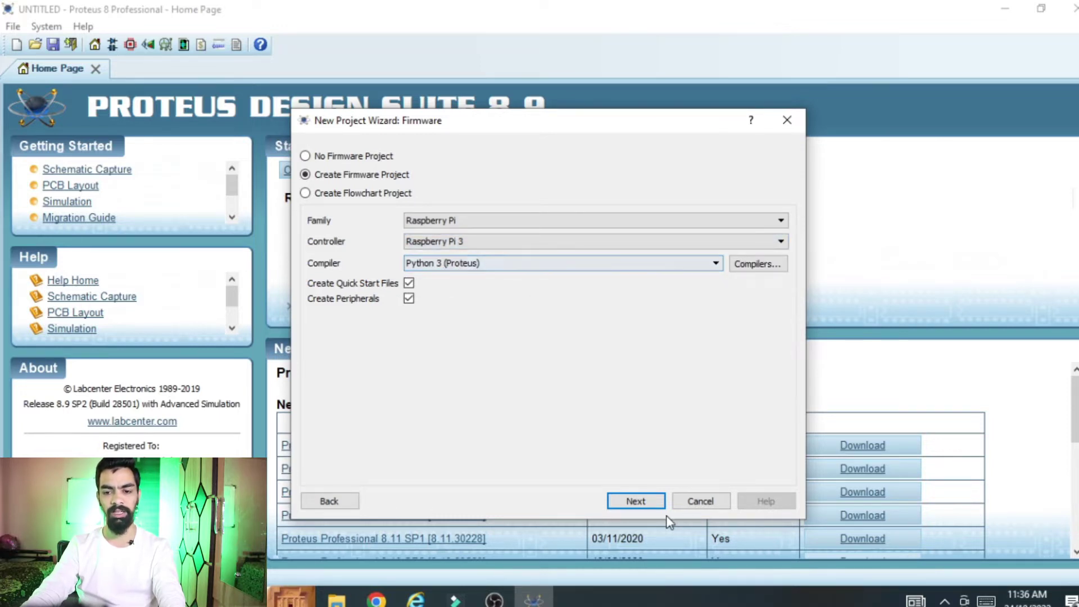
{"action": "left_click", "coordinate": [643, 500]}
{"action": "left_click", "coordinate": [635, 500]}
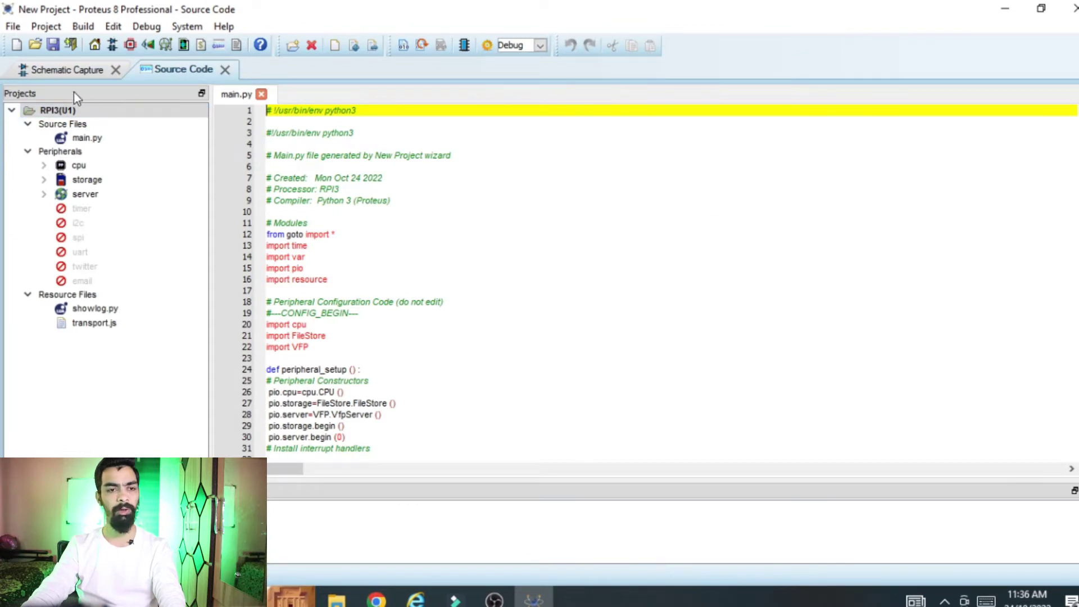
In the schematic, find the SIM900D device with the keyword gsm and place it below the Raspberry Pi 3
{"action": "left_click", "coordinate": [59, 71]}
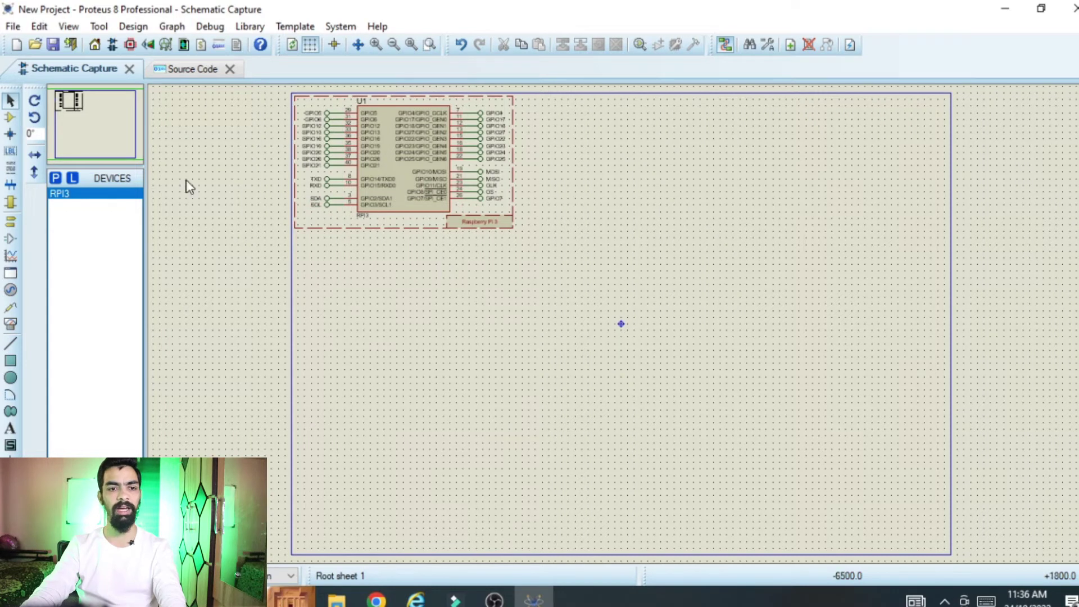
{"action": "left_click", "coordinate": [170, 69]}
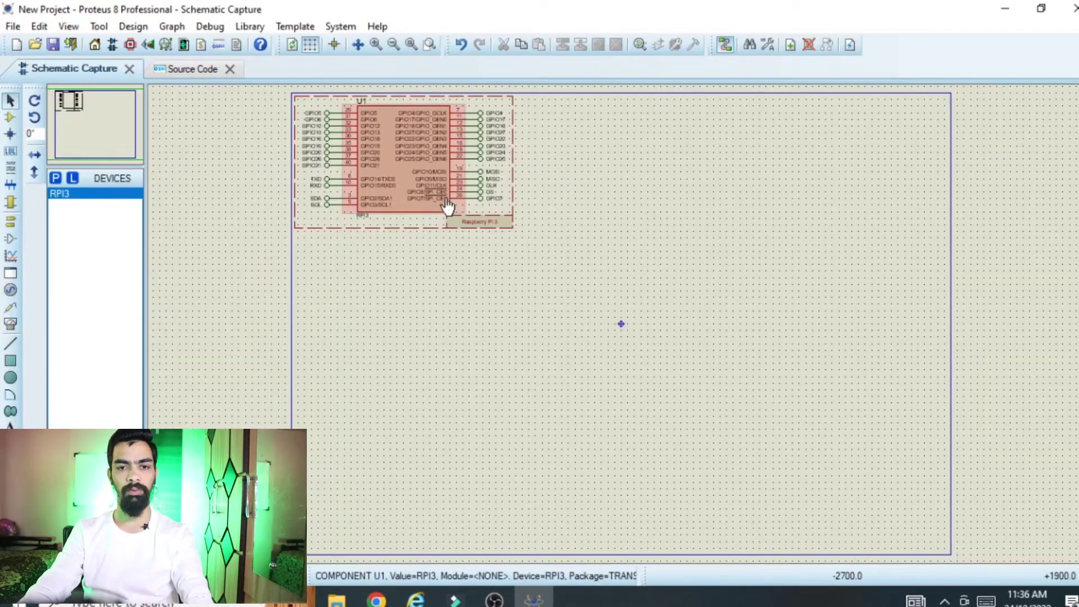
{"action": "scroll", "coordinate": [445, 205], "scroll_direction": "up", "scroll_amount": 2}
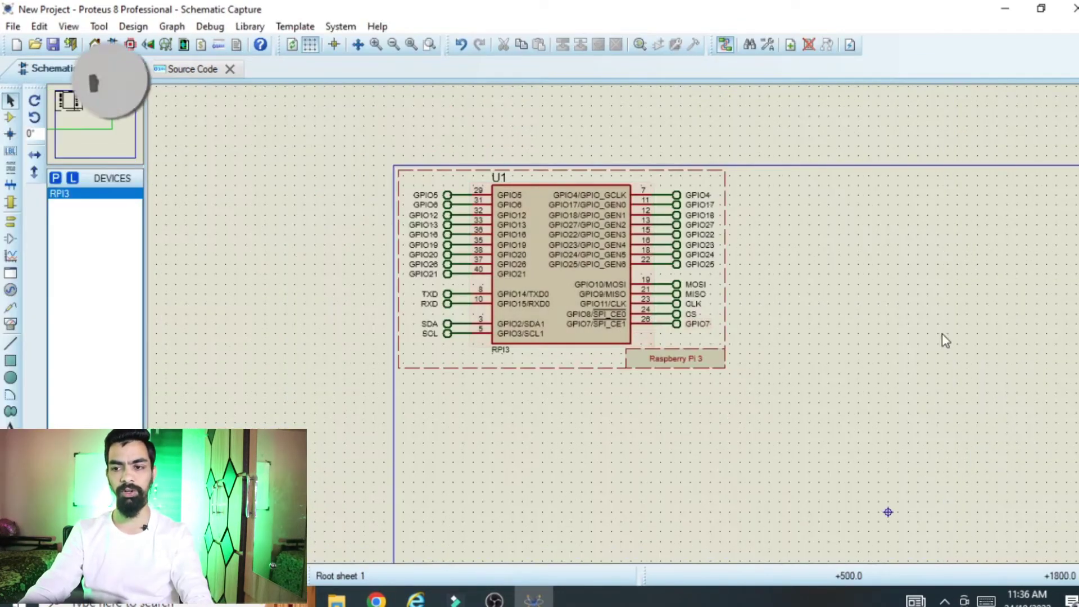
{"action": "left_click_drag", "start_coordinate": [959, 311], "coordinate": [879, 310]}
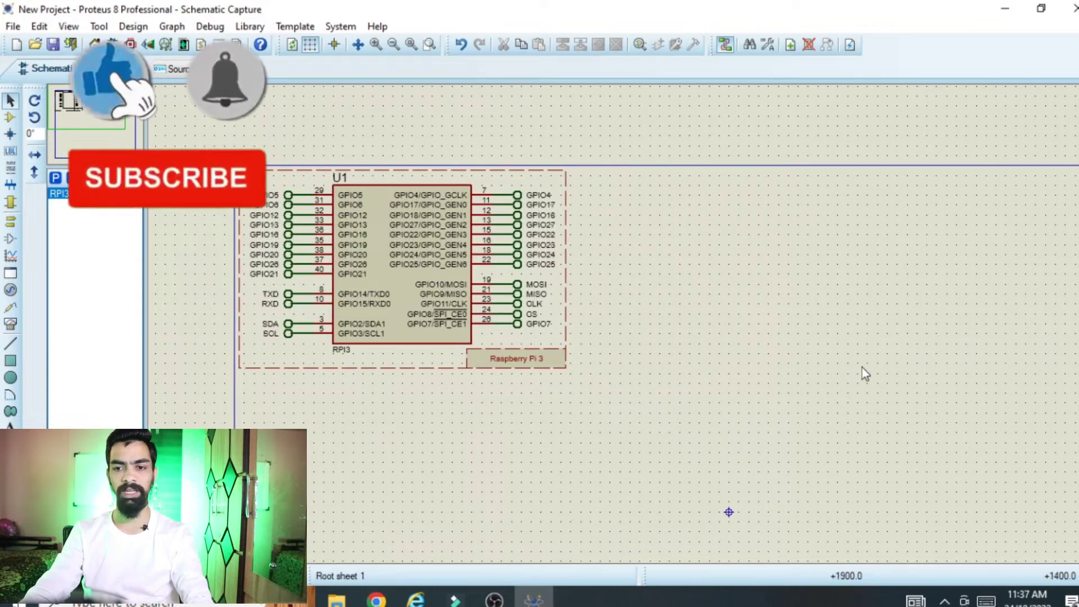
{"action": "scroll", "coordinate": [798, 563], "scroll_direction": "down", "scroll_amount": 1}
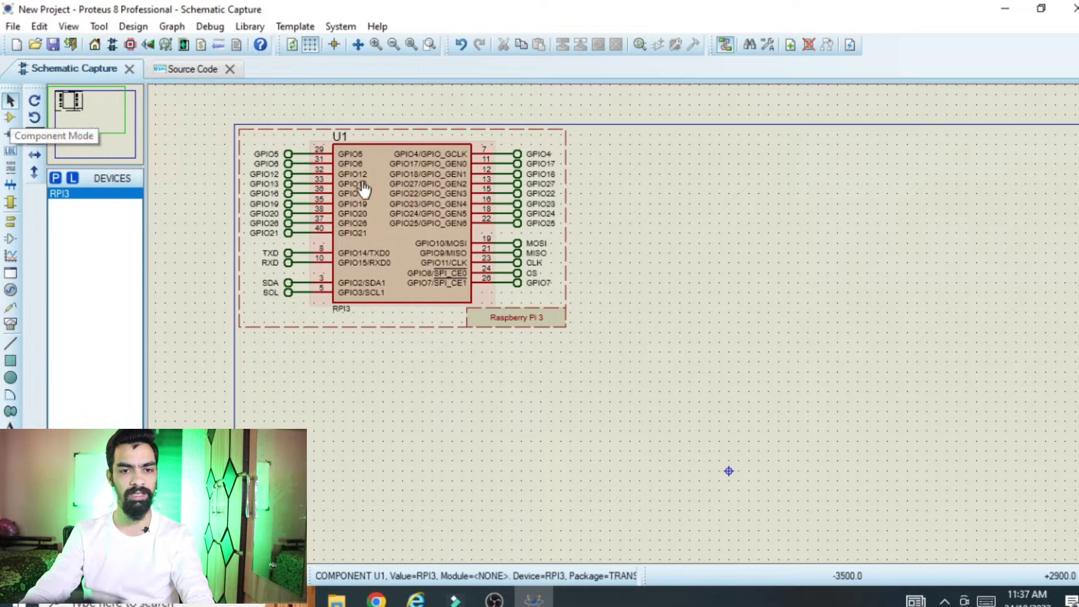
{"action": "left_click", "coordinate": [11, 123]}
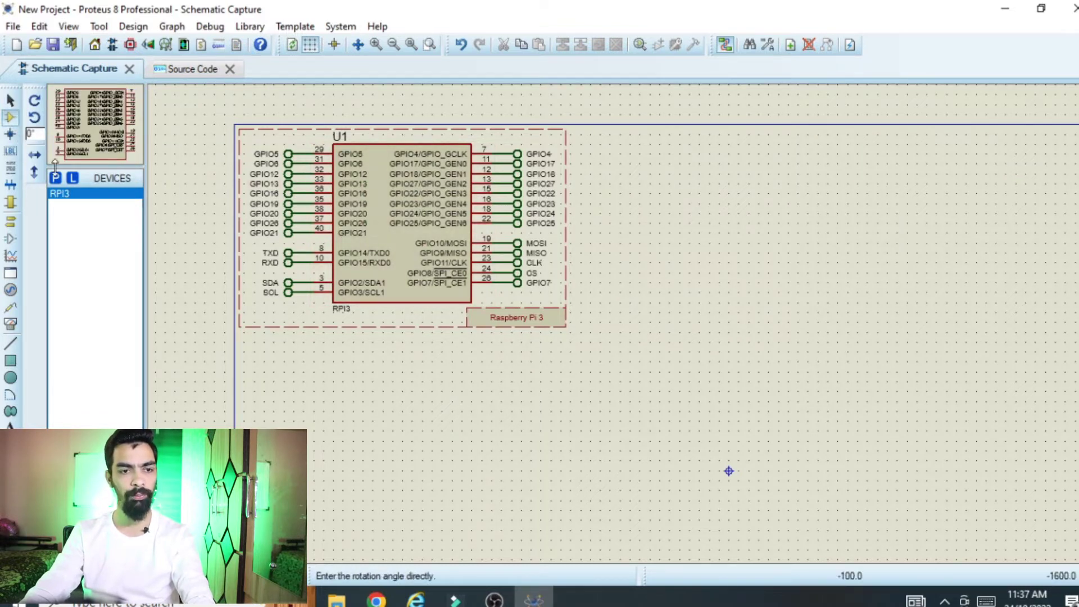
{"action": "left_click", "coordinate": [57, 180]}
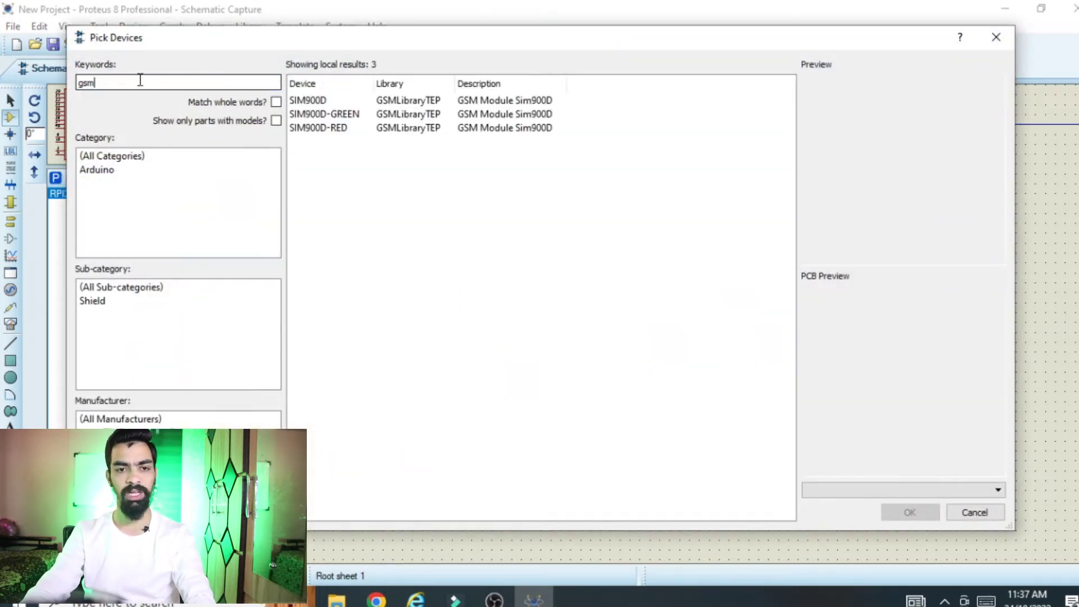
{"action": "left_click", "coordinate": [315, 103]}
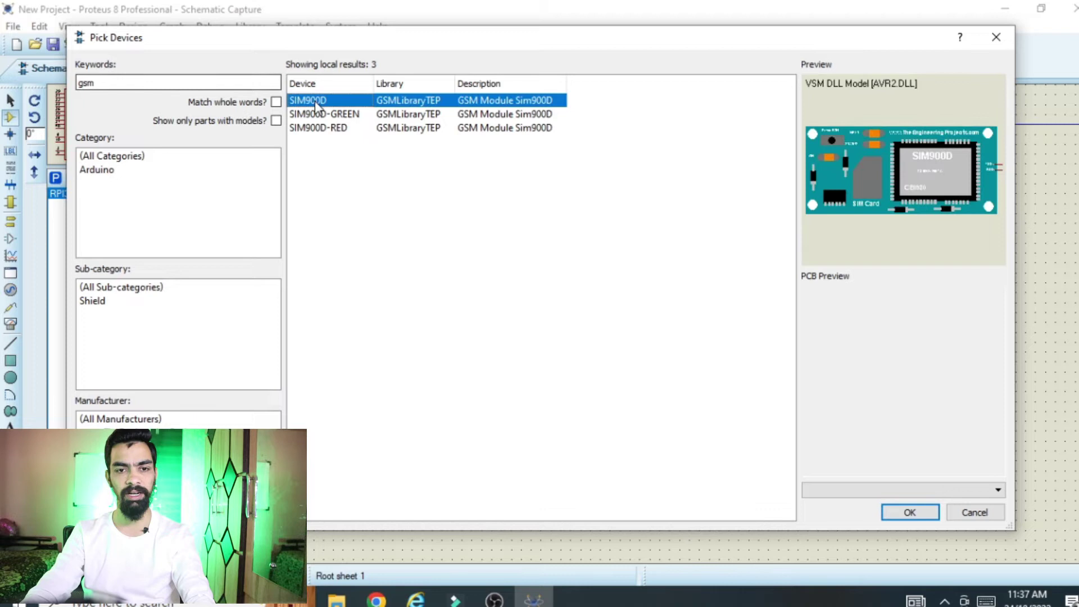
{"action": "left_click", "coordinate": [904, 513]}
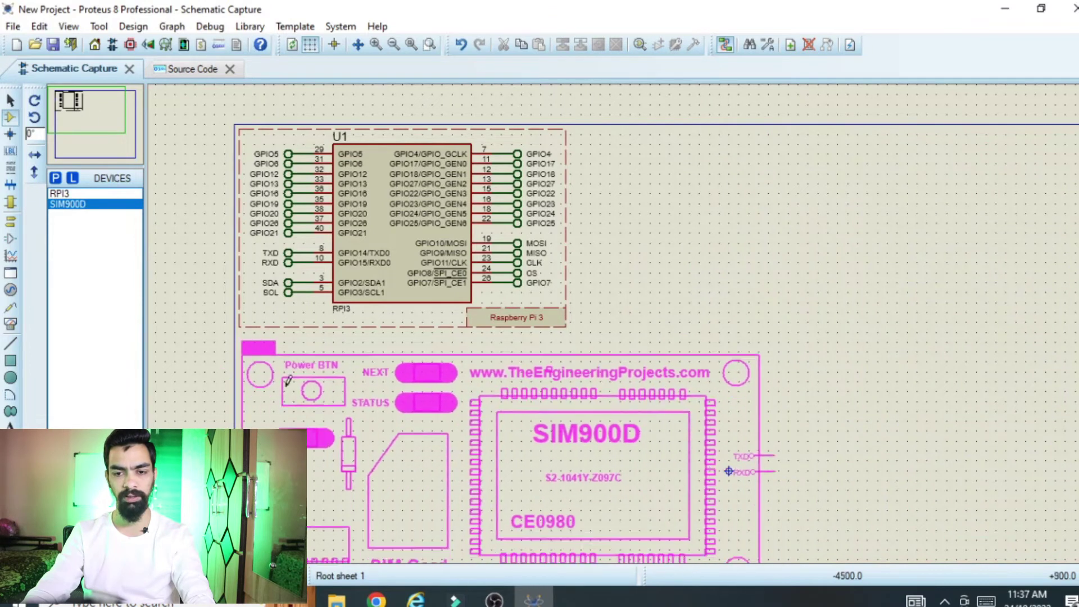
{"action": "left_click", "coordinate": [729, 421]}
Place a virtual terminal instrument to the right of the SIM900D module
{"action": "scroll", "coordinate": [714, 385], "scroll_direction": "right", "scroll_amount": 3}
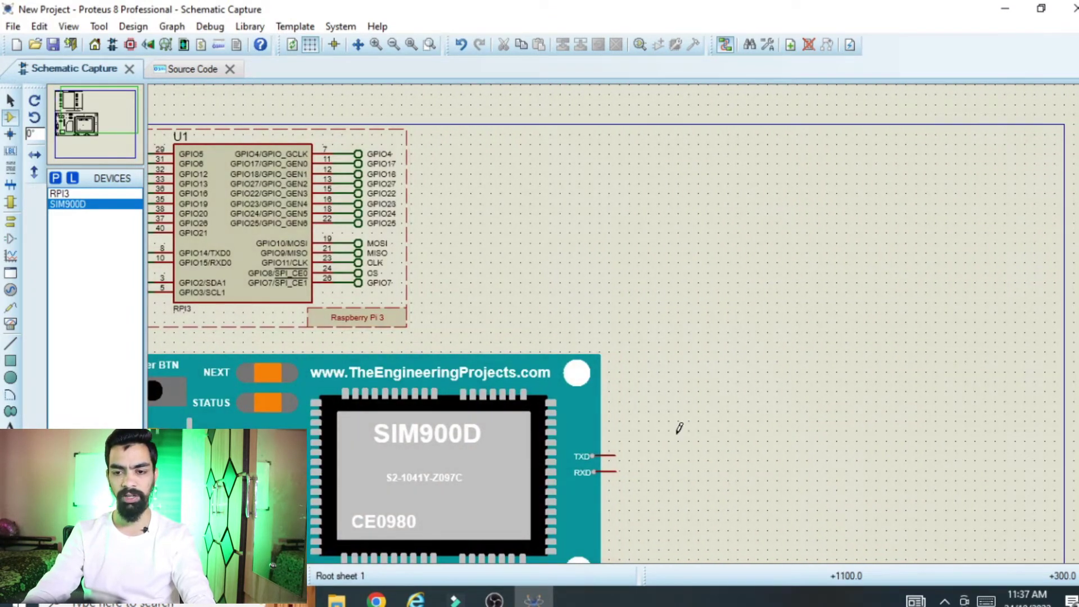
{"action": "left_click", "coordinate": [11, 325]}
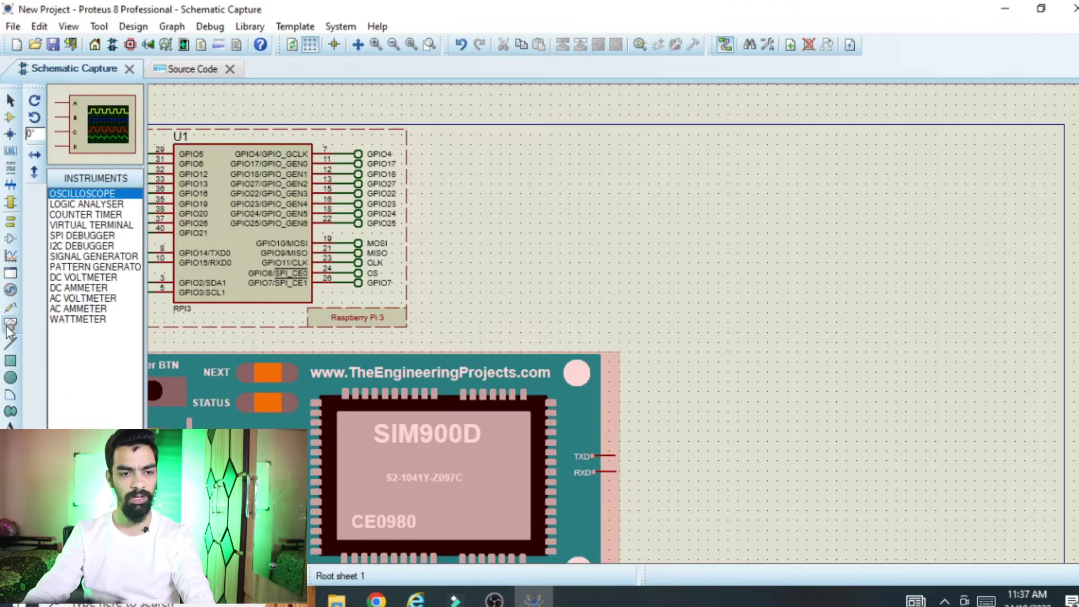
{"action": "left_click", "coordinate": [76, 225]}
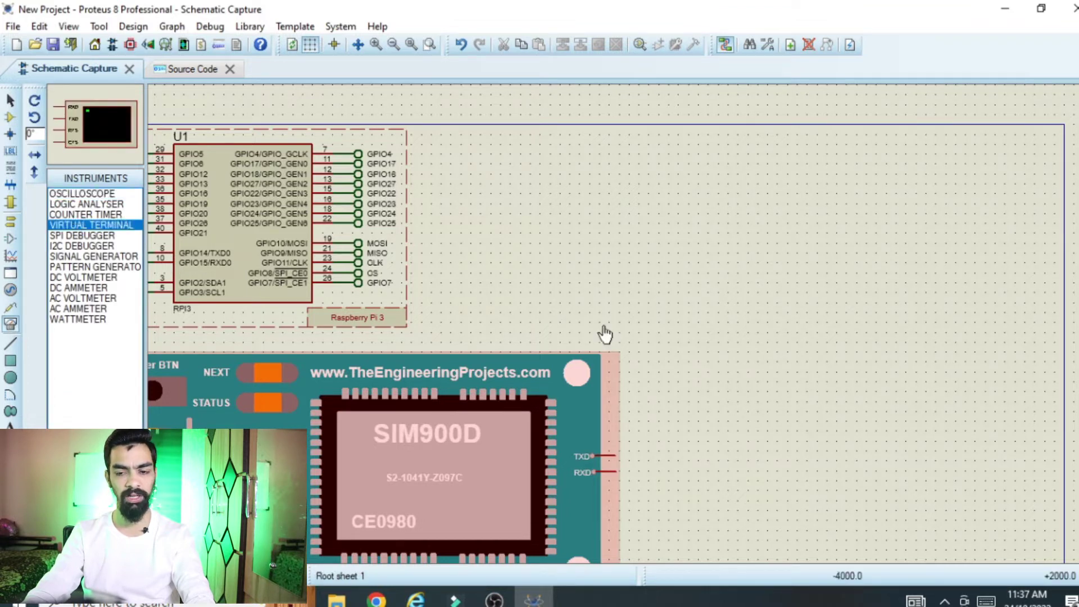
{"action": "left_click", "coordinate": [824, 479]}
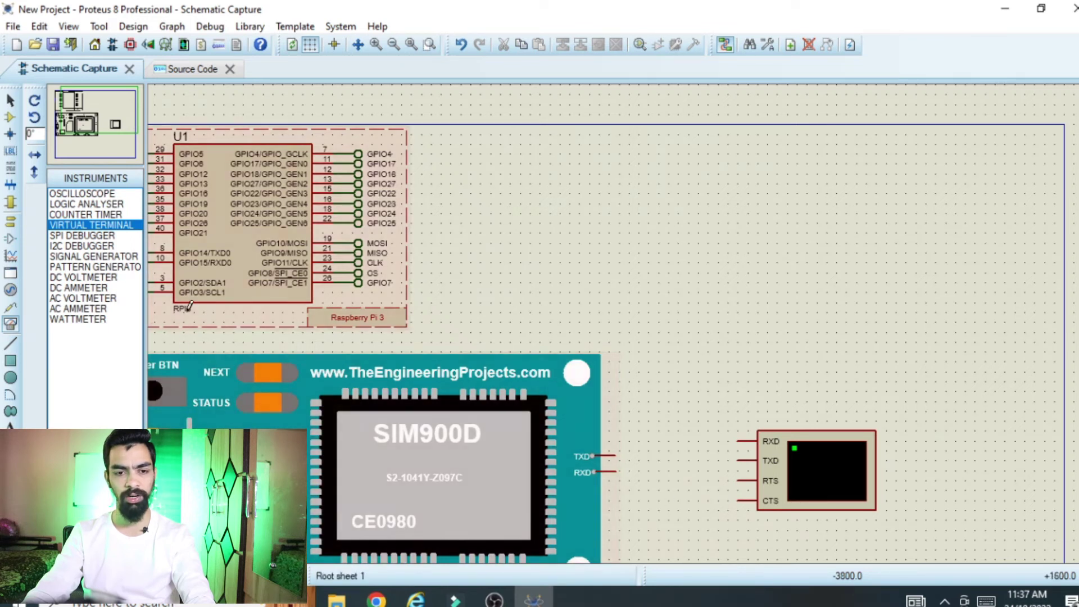
Place a DEFAULT terminal beside the SIM900D module, rotate it 180 degrees and wire it to the module's RXD pin
{"action": "scroll", "coordinate": [663, 360], "scroll_direction": "down", "scroll_amount": 2}
{"action": "scroll", "coordinate": [639, 319], "scroll_direction": "up", "scroll_amount": 3}
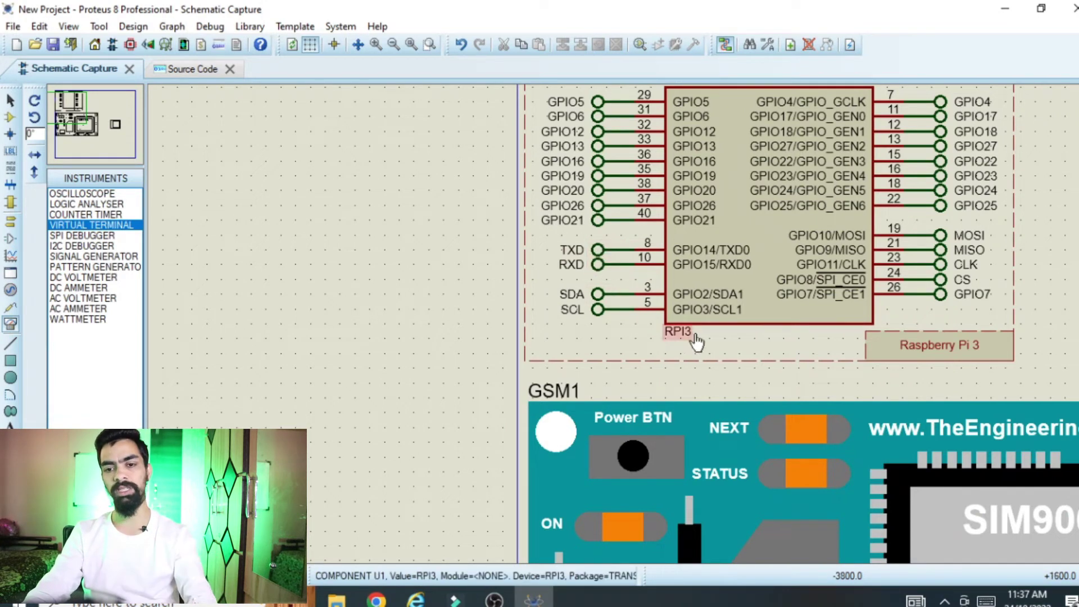
{"action": "scroll", "coordinate": [1000, 446], "scroll_direction": "down", "scroll_amount": 1}
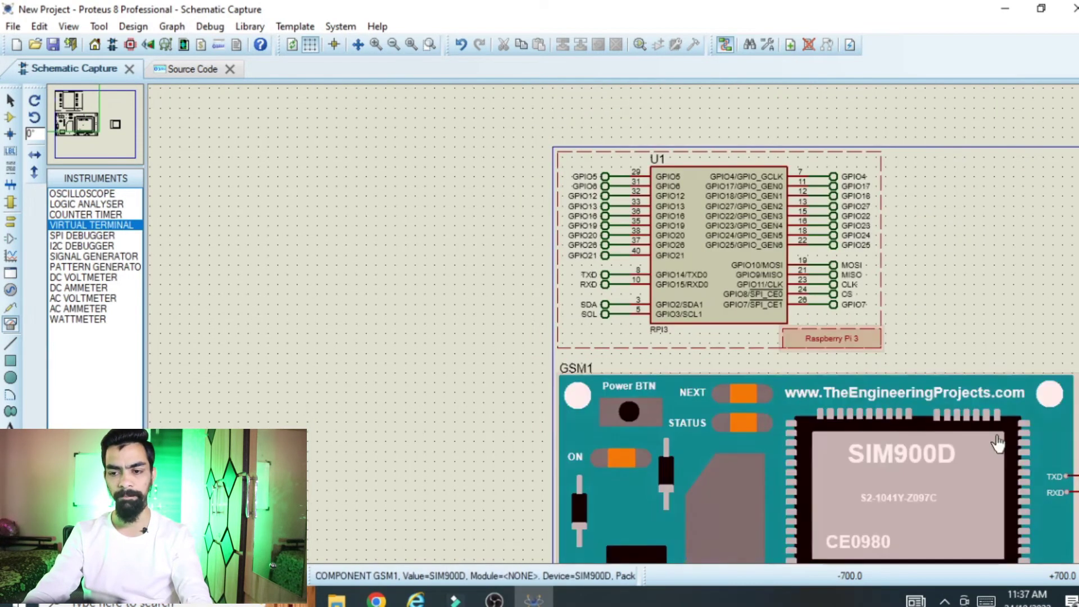
{"action": "scroll", "coordinate": [999, 446], "scroll_direction": "up", "scroll_amount": 2}
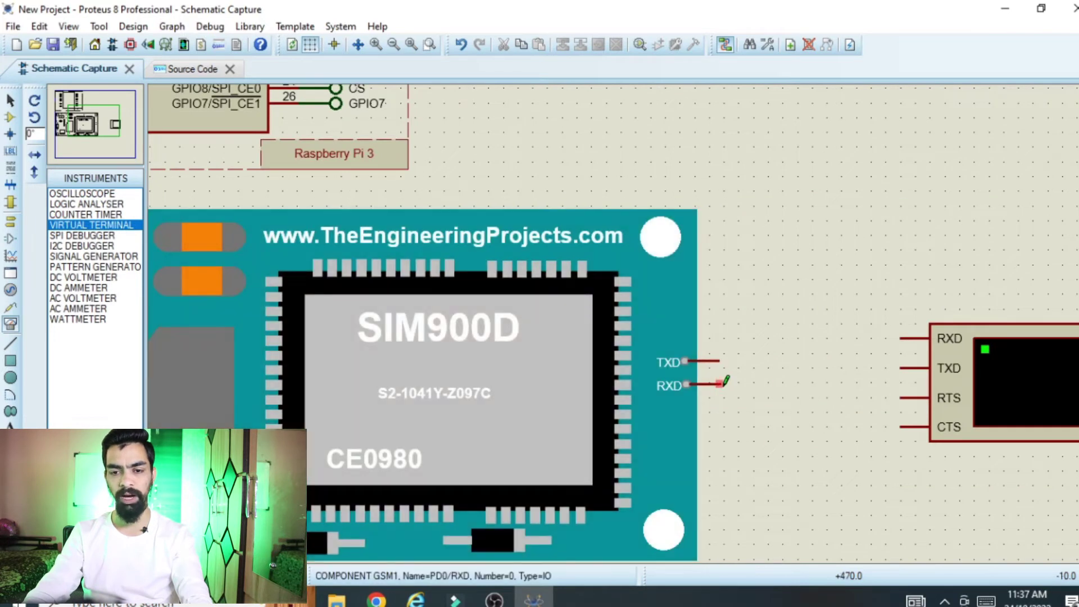
{"action": "left_click", "coordinate": [674, 314]}
{"action": "left_click", "coordinate": [10, 223]}
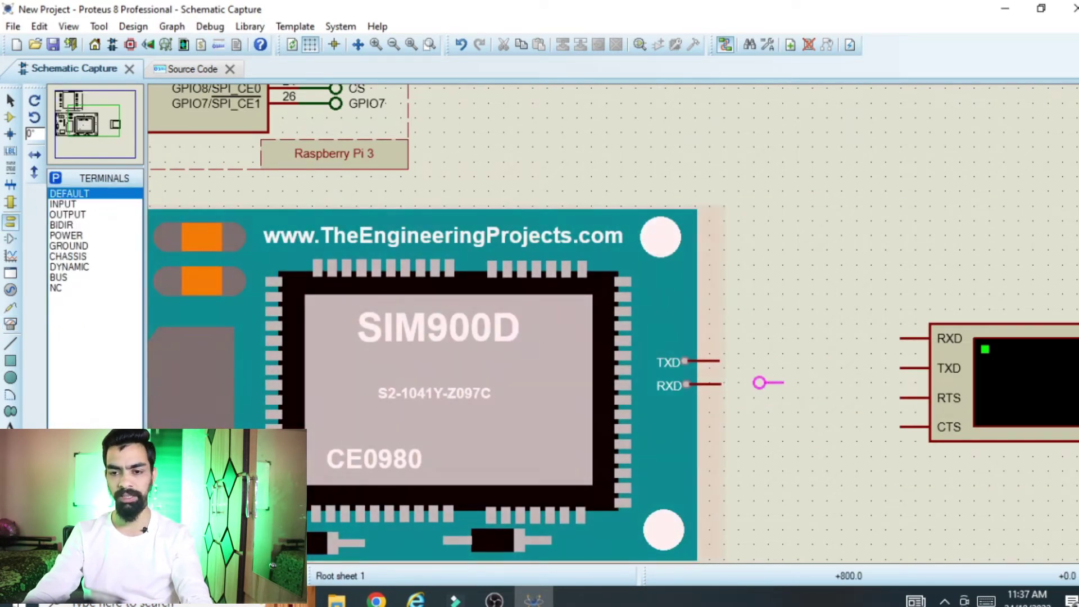
{"action": "left_click", "coordinate": [760, 382]}
{"action": "right_click", "coordinate": [766, 372]}
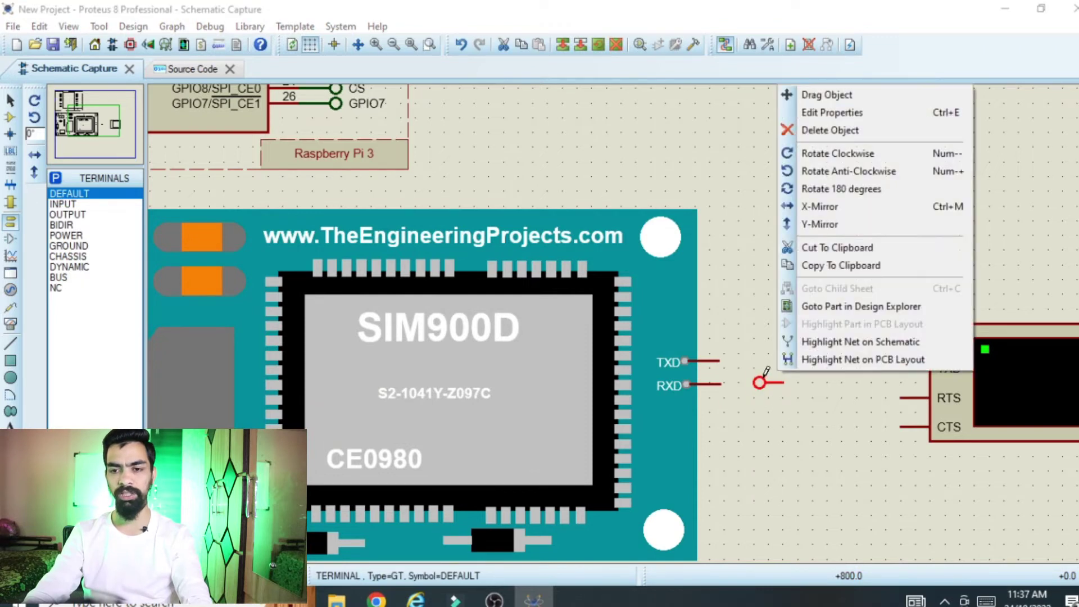
{"action": "left_click", "coordinate": [826, 189]}
{"action": "left_click", "coordinate": [725, 384]}
{"action": "left_click", "coordinate": [763, 384]}
Label the new terminal TXD and wire the virtual terminal's RXD pin to the wire from the module's RXD pin
{"action": "double_click", "coordinate": [782, 372]}
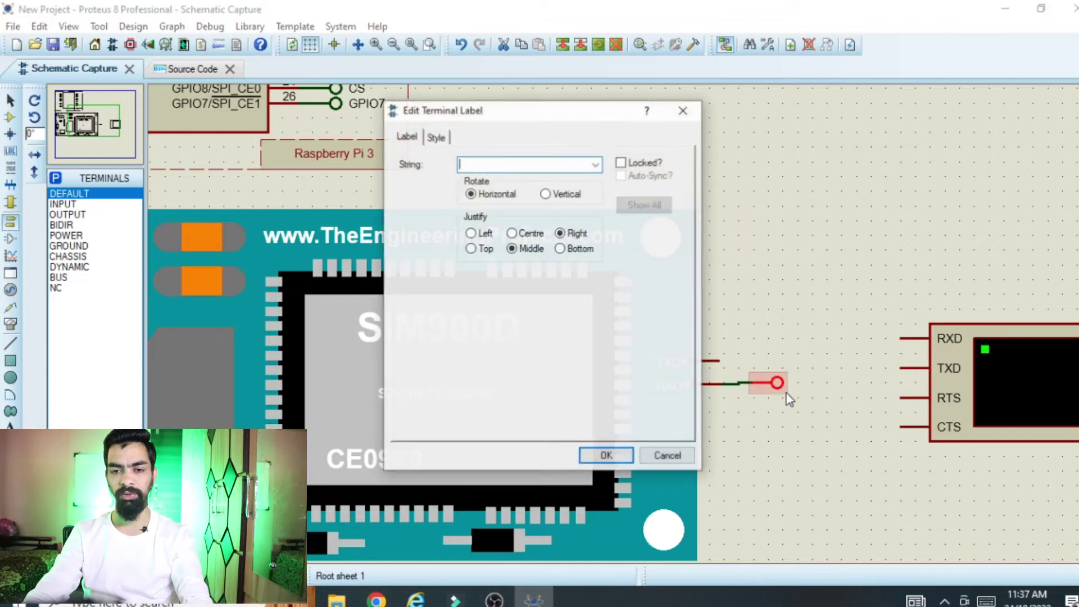
{"action": "type", "text": "TXD"}
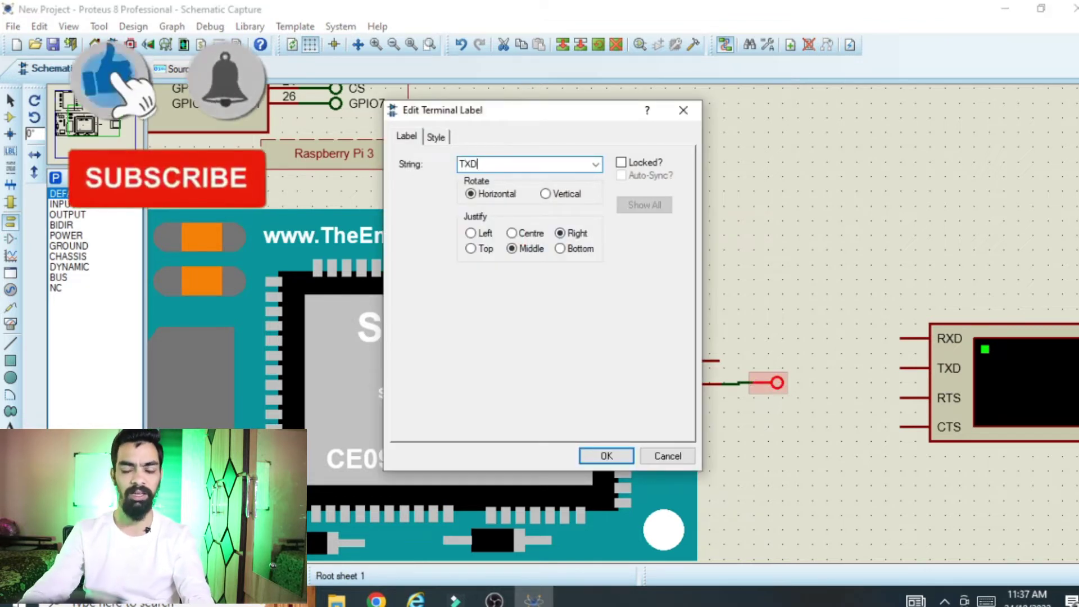
{"action": "left_click", "coordinate": [585, 455]}
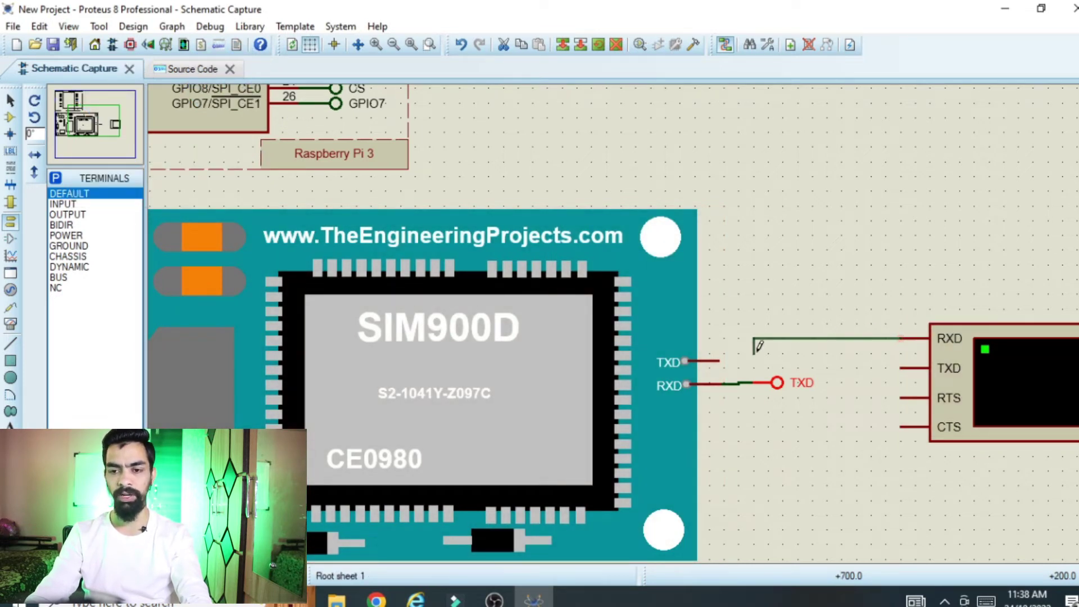
{"action": "left_click", "coordinate": [739, 382]}
Move the TXD terminal farther right from the SIM900D module to lengthen its wire
{"action": "scroll", "coordinate": [762, 399], "scroll_direction": "up", "scroll_amount": 2}
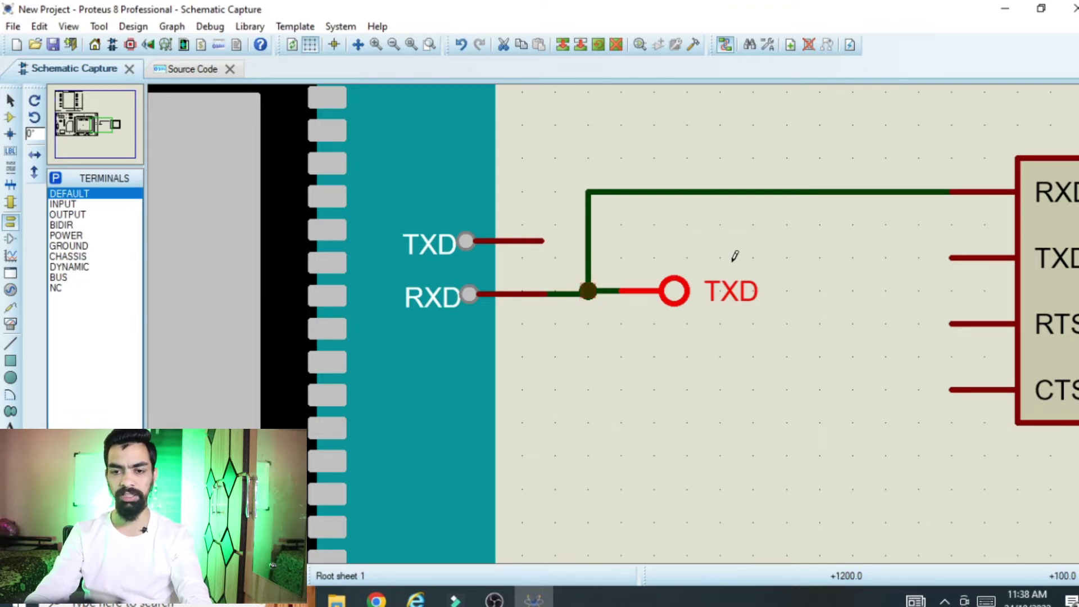
{"action": "double_click", "coordinate": [680, 293]}
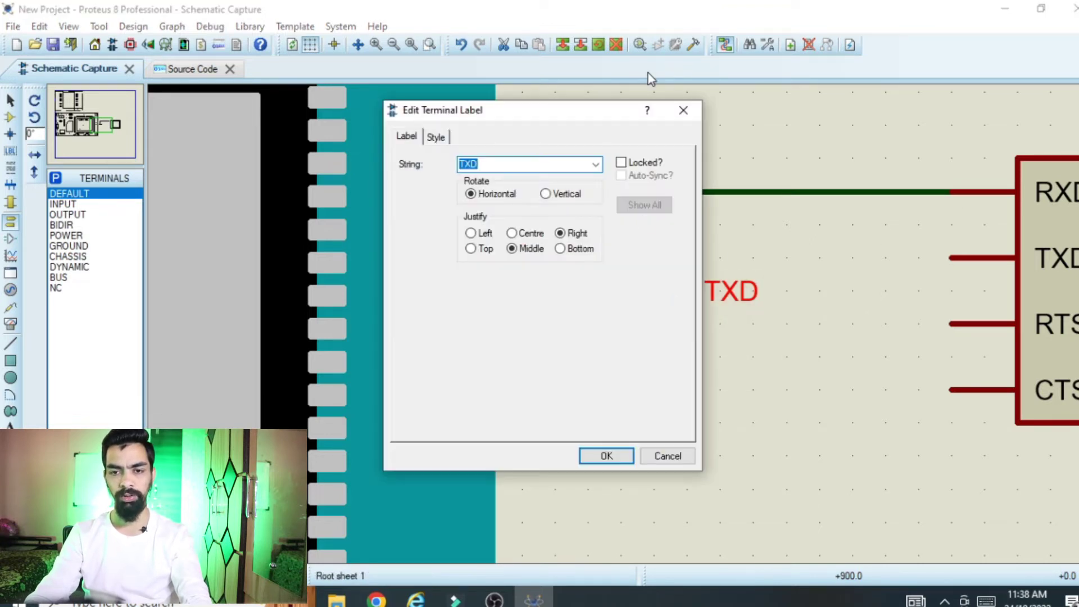
{"action": "left_click", "coordinate": [671, 119]}
{"action": "left_click_drag", "start_coordinate": [682, 292], "coordinate": [763, 289]}
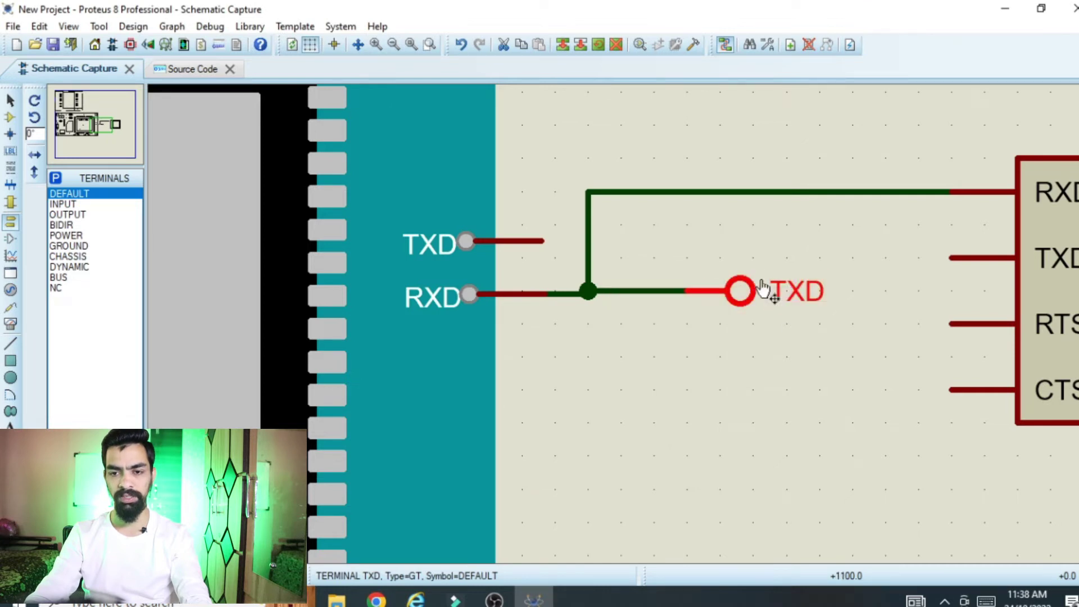
{"action": "left_click", "coordinate": [716, 328]}
Delete the wire from the virtual terminal's RXD pin and reroute it to the middle of the TXD terminal's wire
{"action": "right_click", "coordinate": [583, 247]}
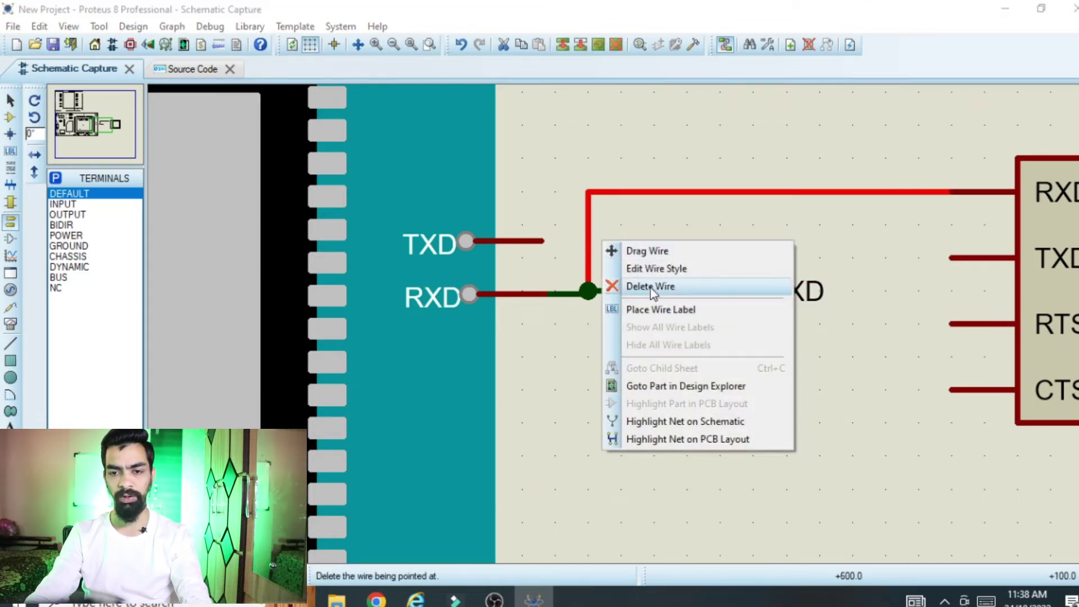
{"action": "left_click", "coordinate": [614, 288]}
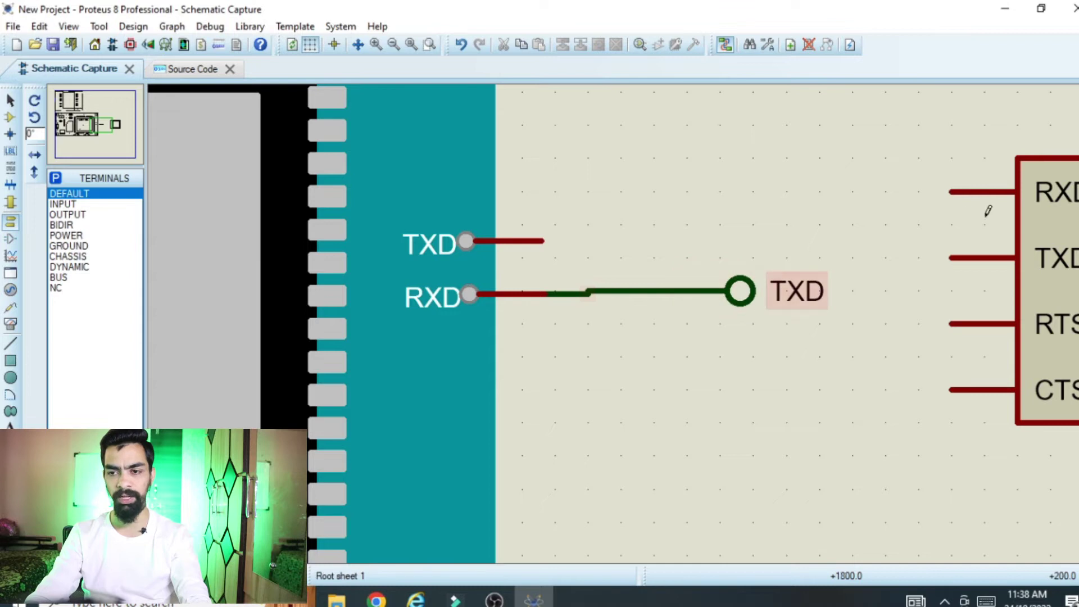
{"action": "left_click", "coordinate": [951, 192]}
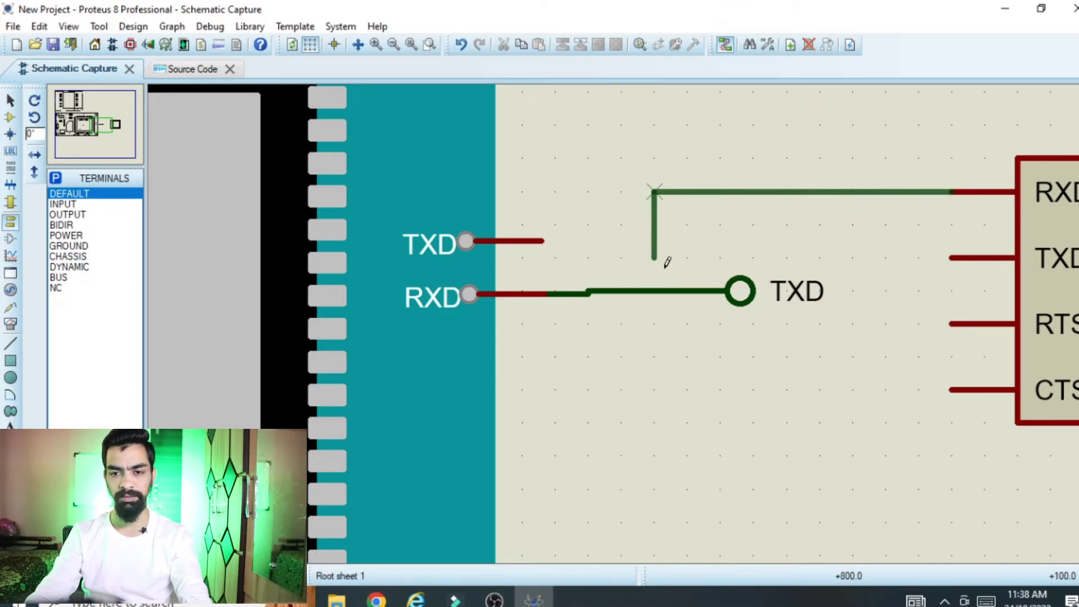
{"action": "left_click", "coordinate": [657, 289]}
{"action": "scroll", "coordinate": [708, 329], "scroll_direction": "down", "scroll_amount": 3}
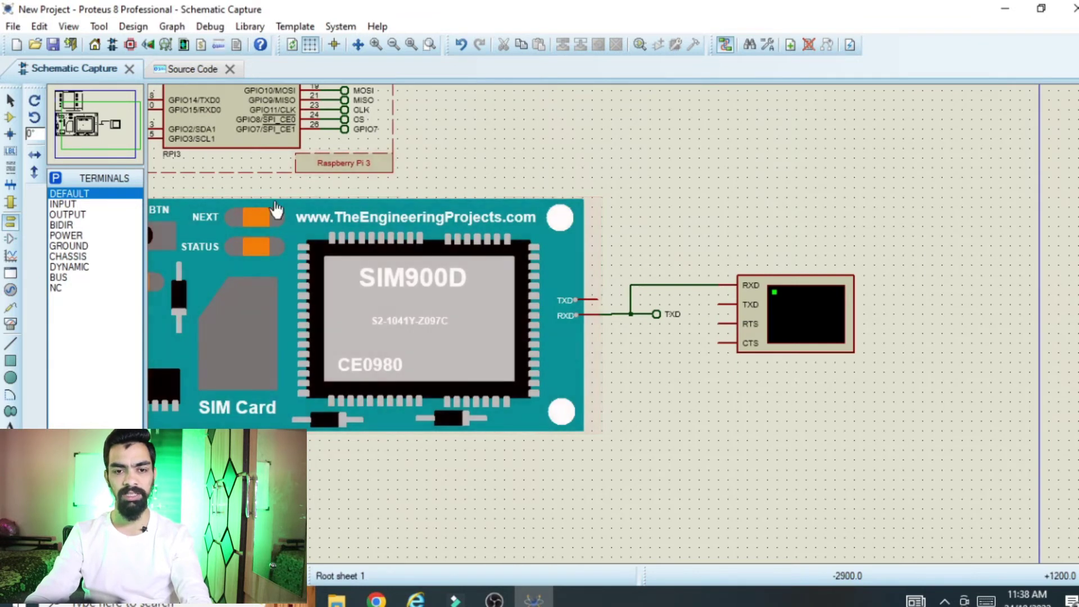
Load GSMLibraryTEP.hex from the GSM Library for Proteus folder, inside GSM_Raspberry_Proteus on drive E, as the SIM900D module's program file
{"action": "scroll", "coordinate": [472, 230], "scroll_direction": "down", "scroll_amount": 1}
{"action": "scroll", "coordinate": [473, 230], "scroll_direction": "up", "scroll_amount": 2}
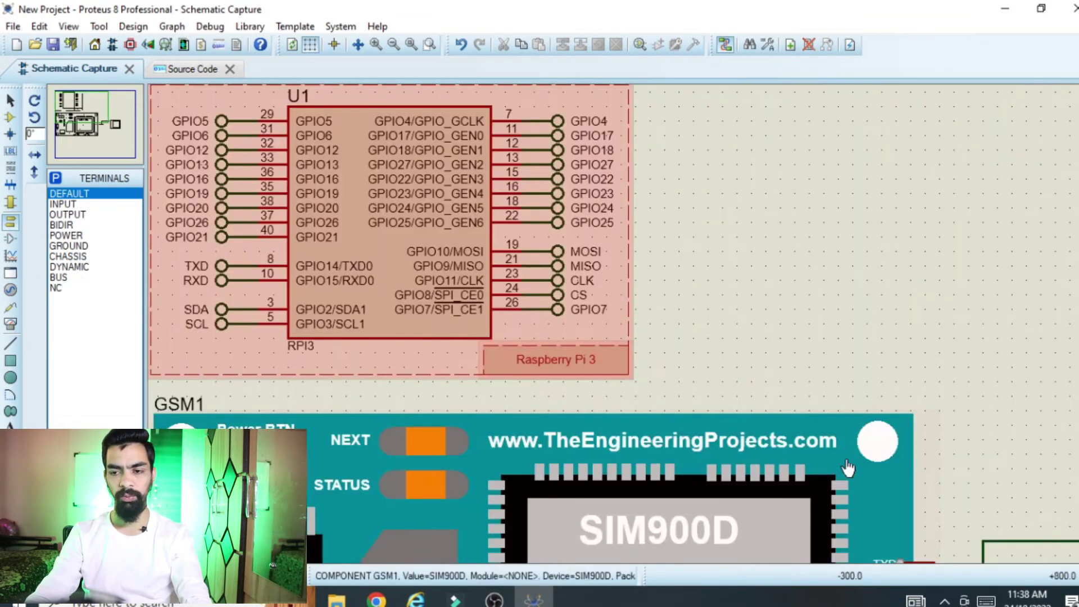
{"action": "scroll", "coordinate": [885, 360], "scroll_direction": "down", "scroll_amount": 1}
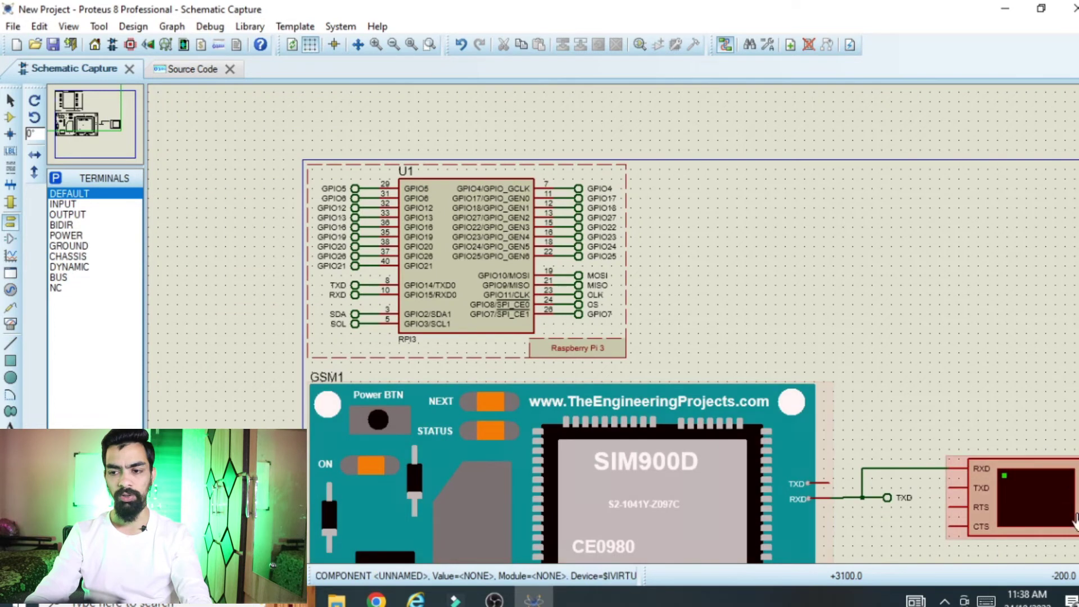
{"action": "scroll", "coordinate": [843, 500], "scroll_direction": "down", "scroll_amount": 1}
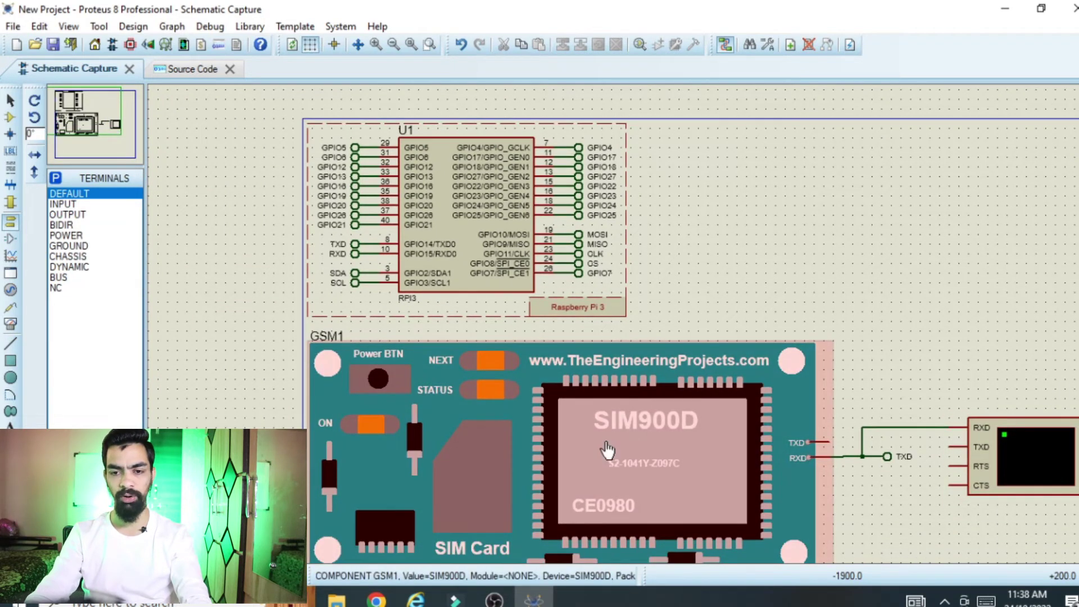
{"action": "double_click", "coordinate": [606, 434]}
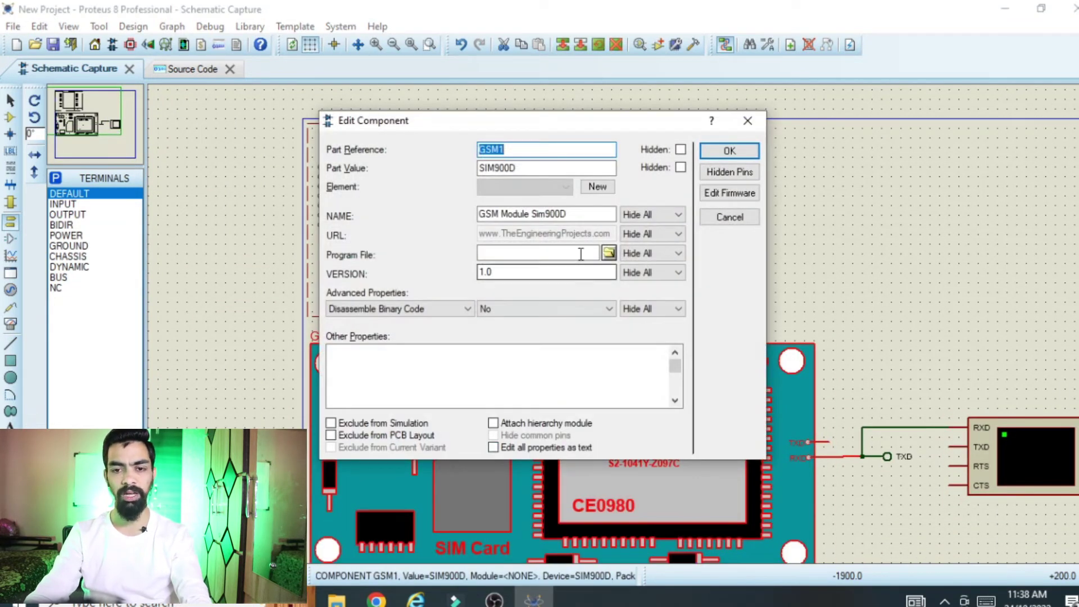
{"action": "left_click", "coordinate": [608, 254]}
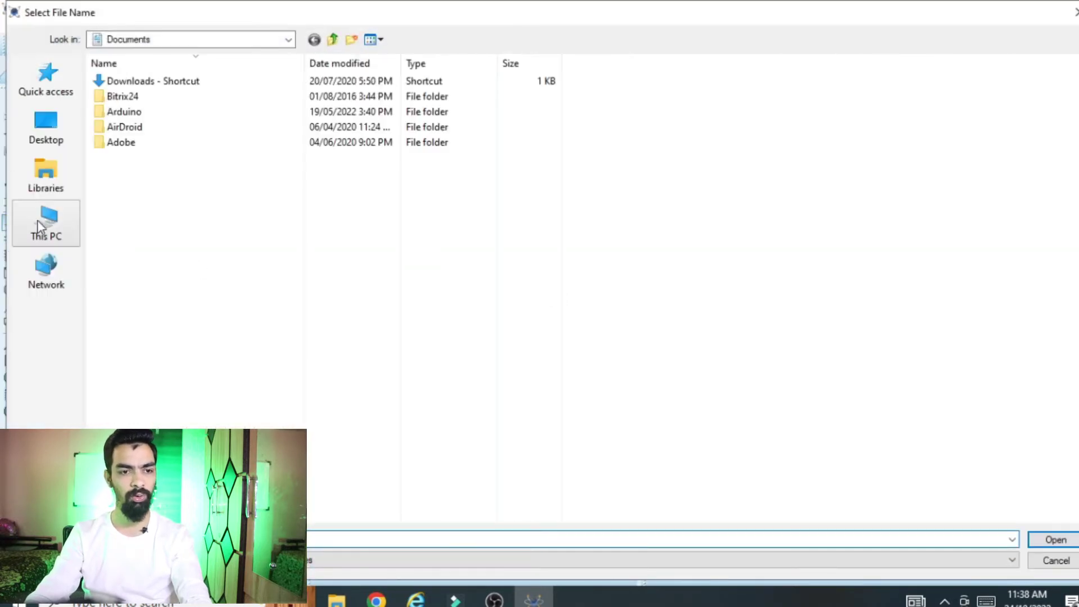
{"action": "left_click", "coordinate": [38, 221]}
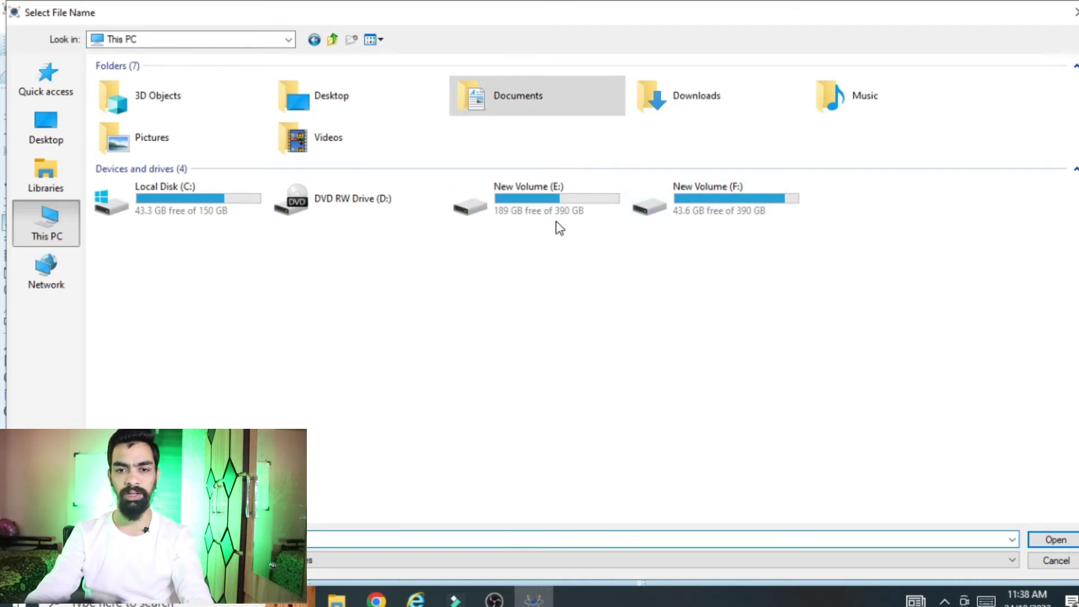
{"action": "double_click", "coordinate": [571, 209]}
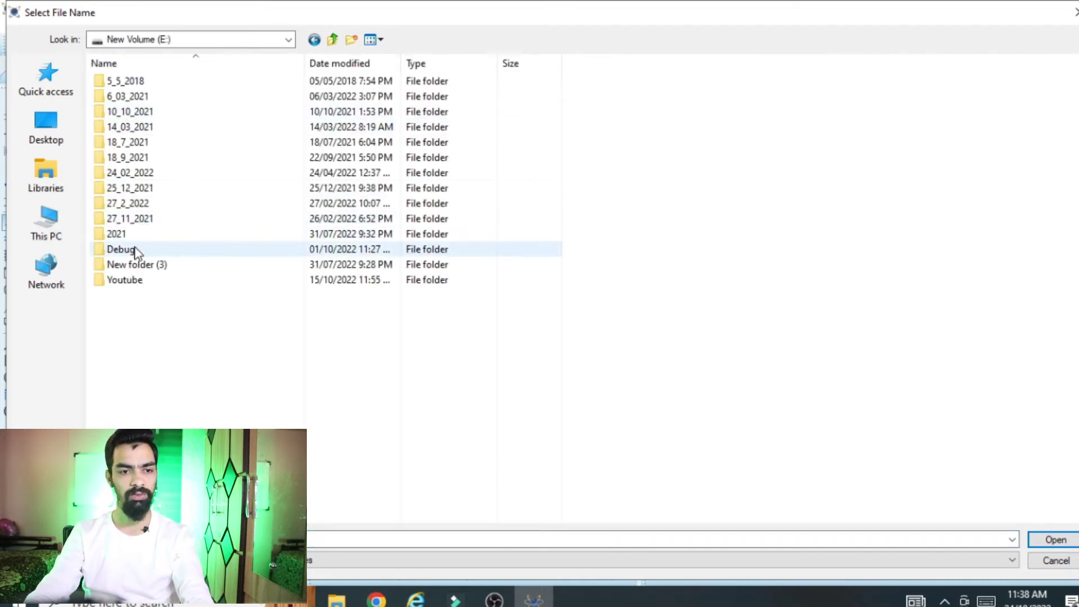
{"action": "left_click", "coordinate": [134, 235]}
{"action": "double_click", "coordinate": [135, 279]}
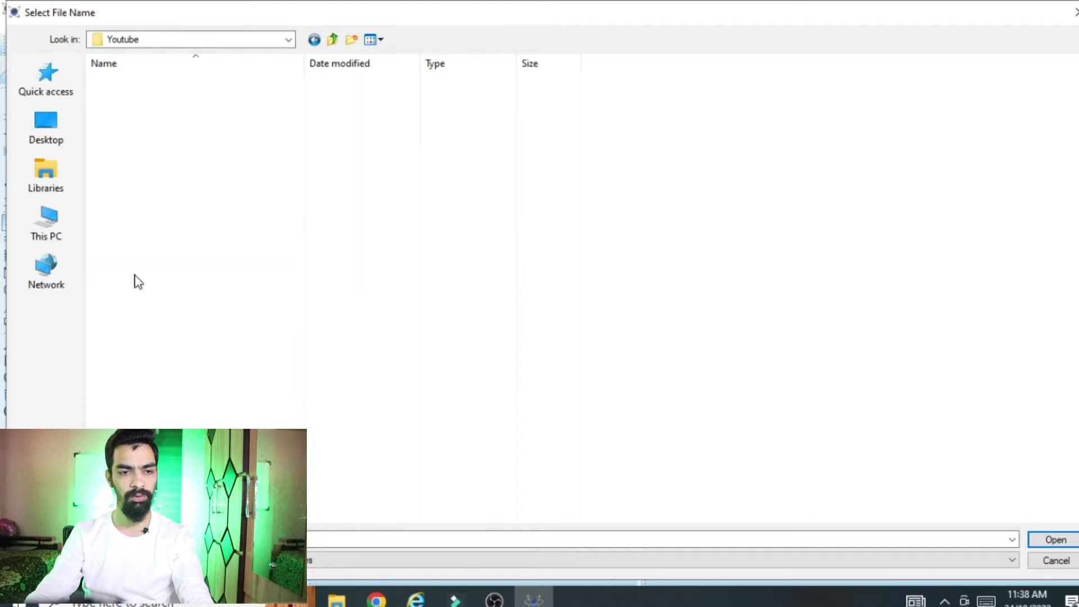
{"action": "double_click", "coordinate": [145, 99]}
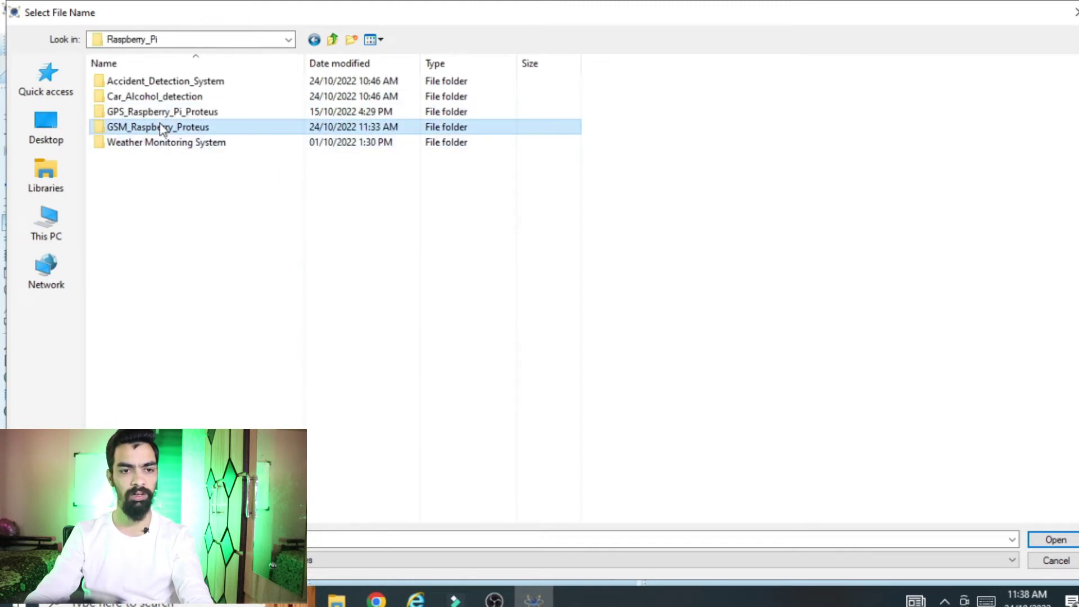
{"action": "double_click", "coordinate": [165, 129]}
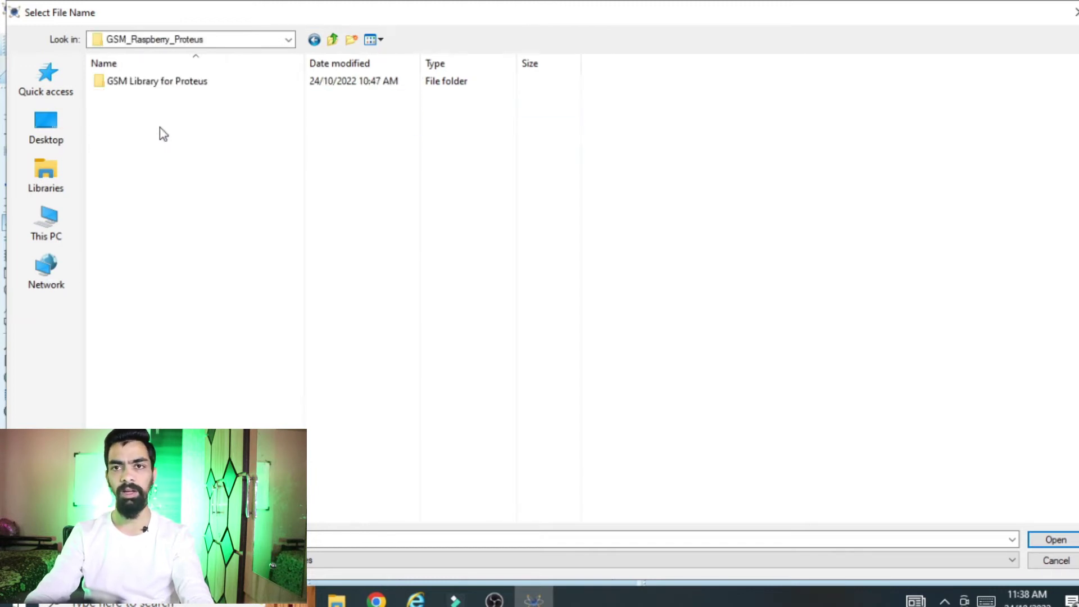
{"action": "double_click", "coordinate": [117, 82]}
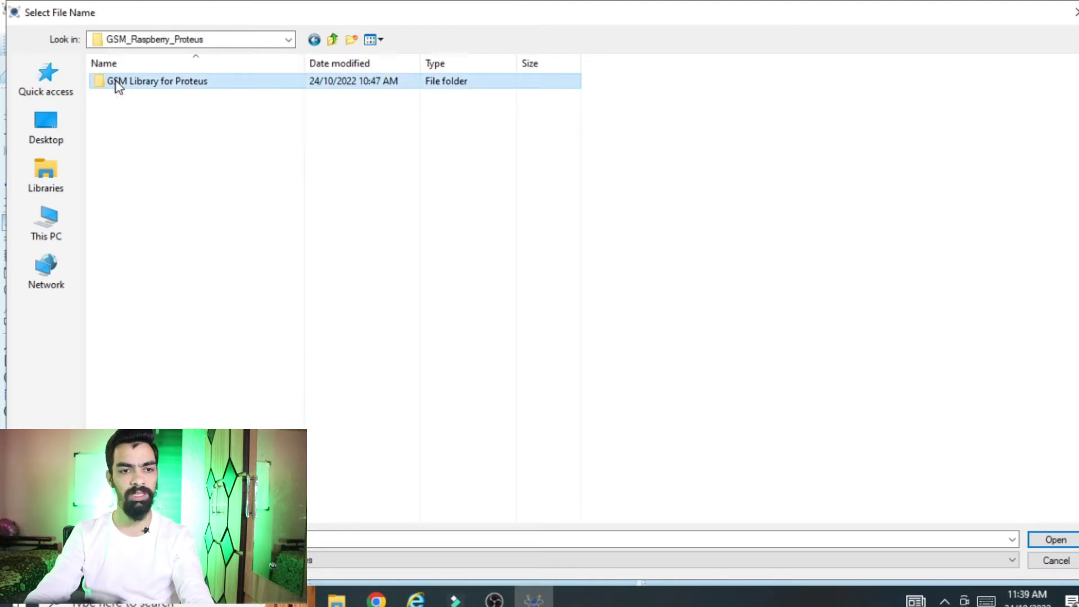
{"action": "left_click", "coordinate": [117, 82]}
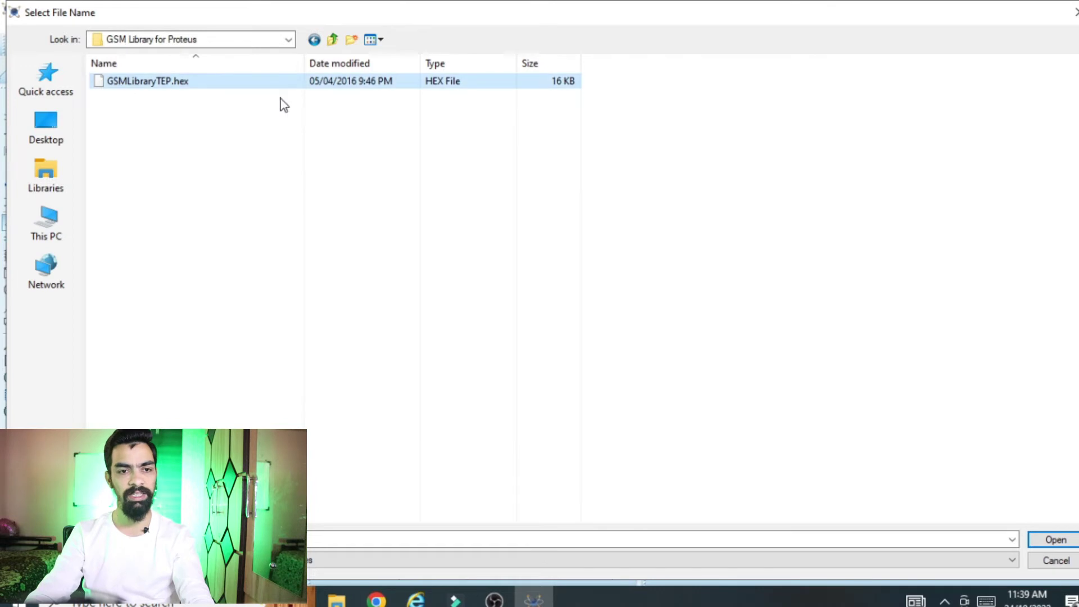
{"action": "left_click", "coordinate": [1055, 540]}
{"action": "left_click", "coordinate": [729, 151]}
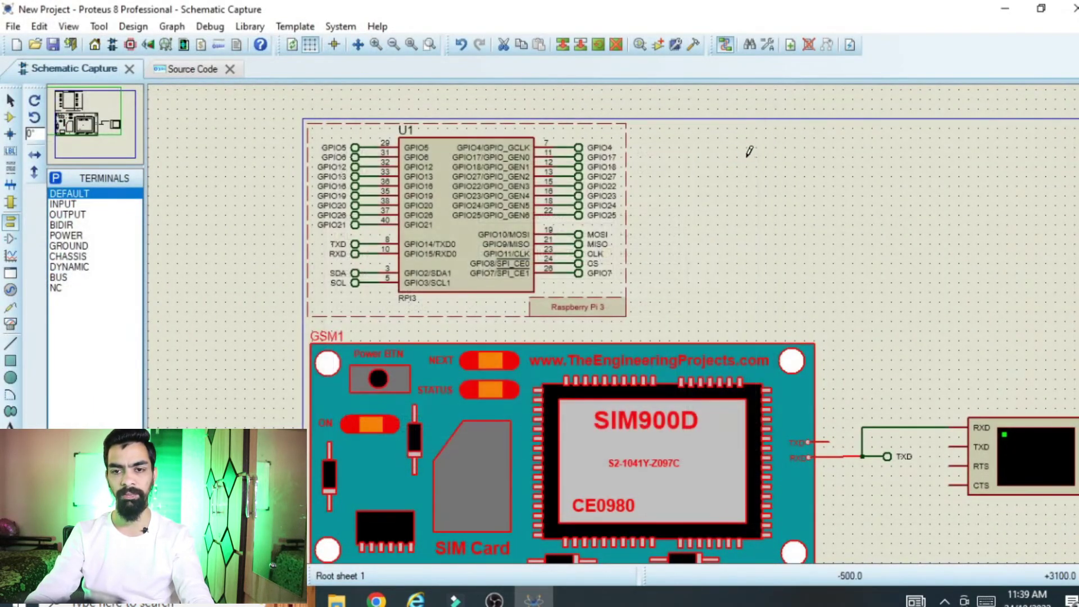
{"action": "left_click", "coordinate": [980, 399]}
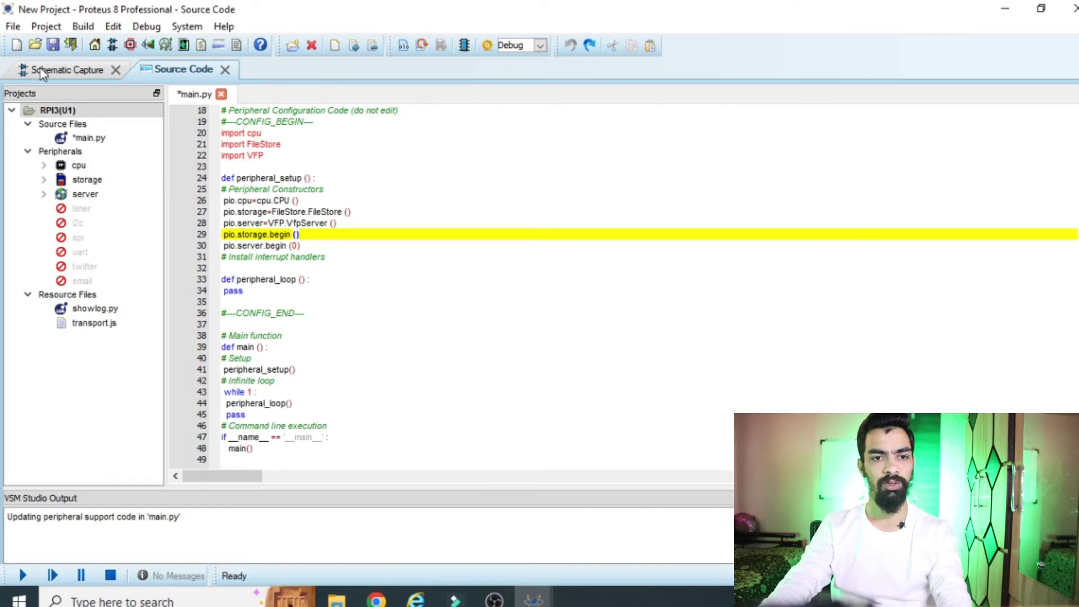
Replace all default code in main.py with the copied Python script that sends GSM AT commands over the UART
{"action": "left_click", "coordinate": [39, 68]}
{"action": "left_click", "coordinate": [153, 69]}
{"action": "left_click", "coordinate": [547, 275]}
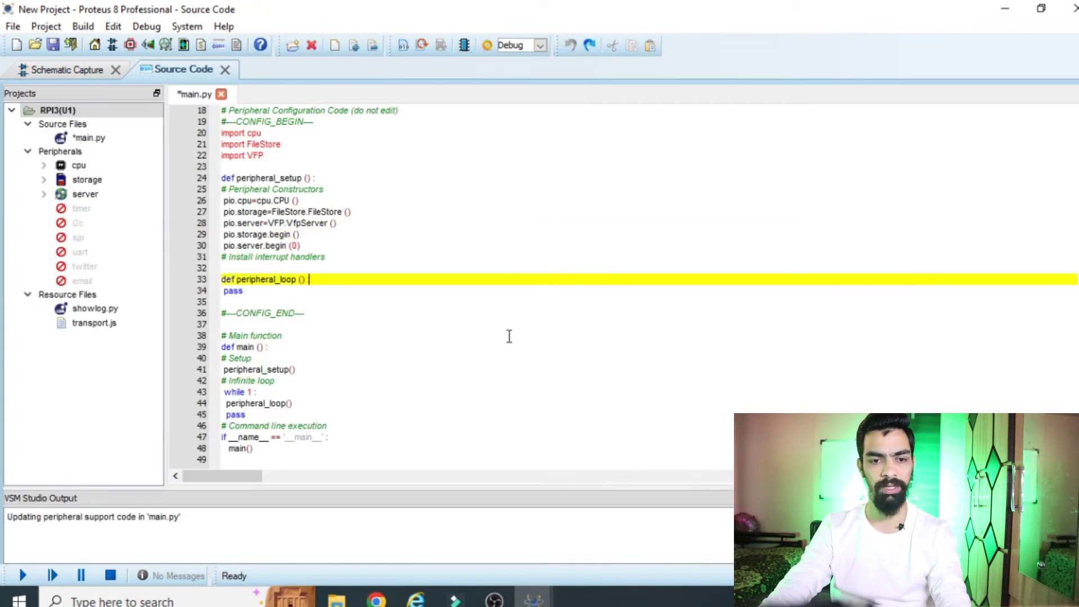
{"action": "scroll", "coordinate": [495, 330], "scroll_direction": "up", "scroll_amount": 6}
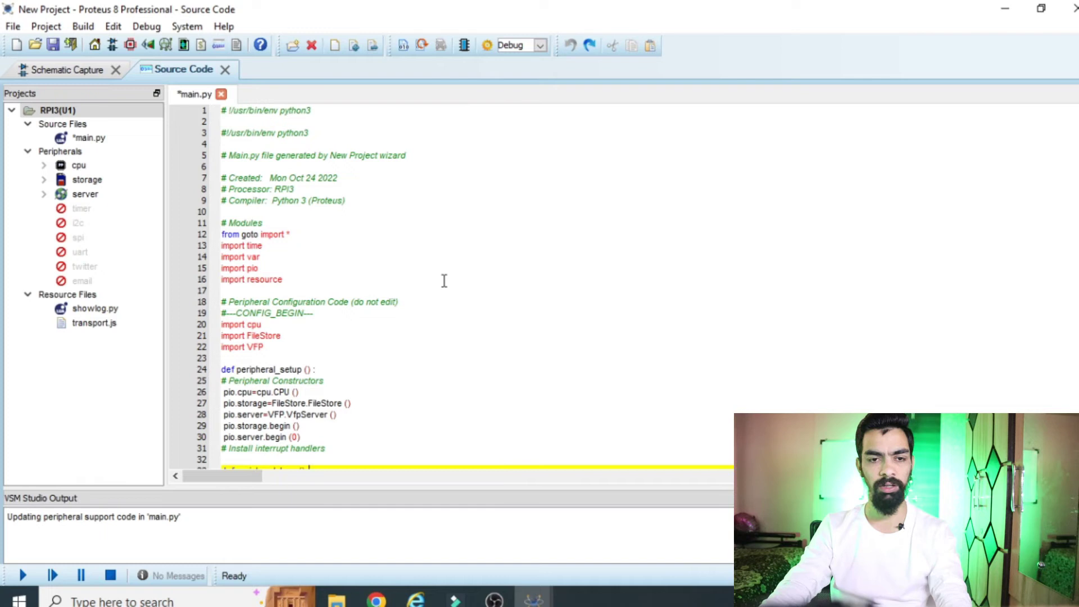
{"action": "left_click", "coordinate": [396, 248]}
{"action": "key", "text": "ctrl+a"}
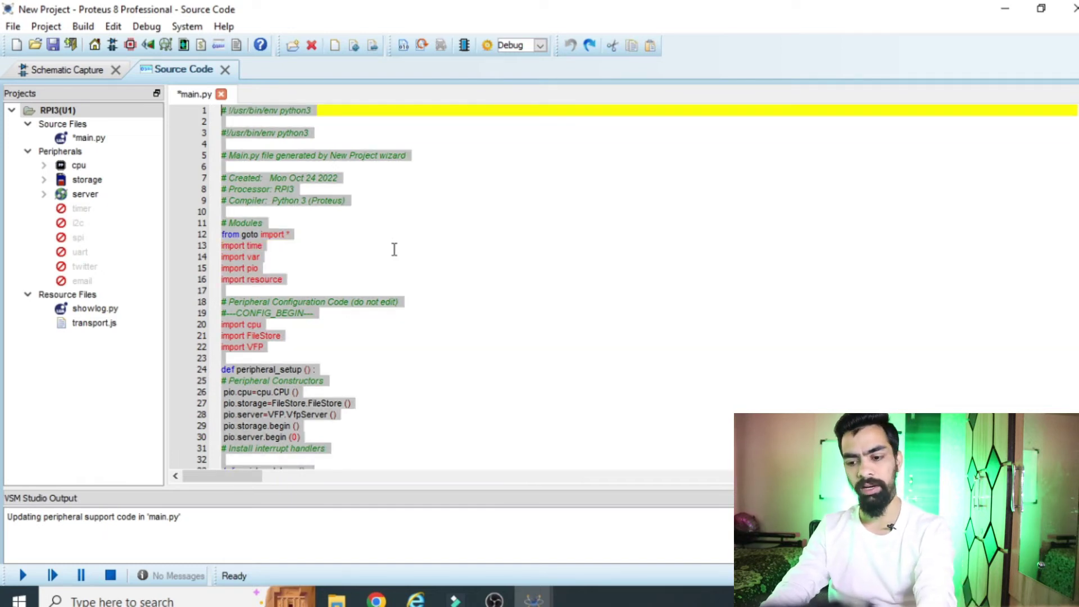
{"action": "key", "text": "Delete"}
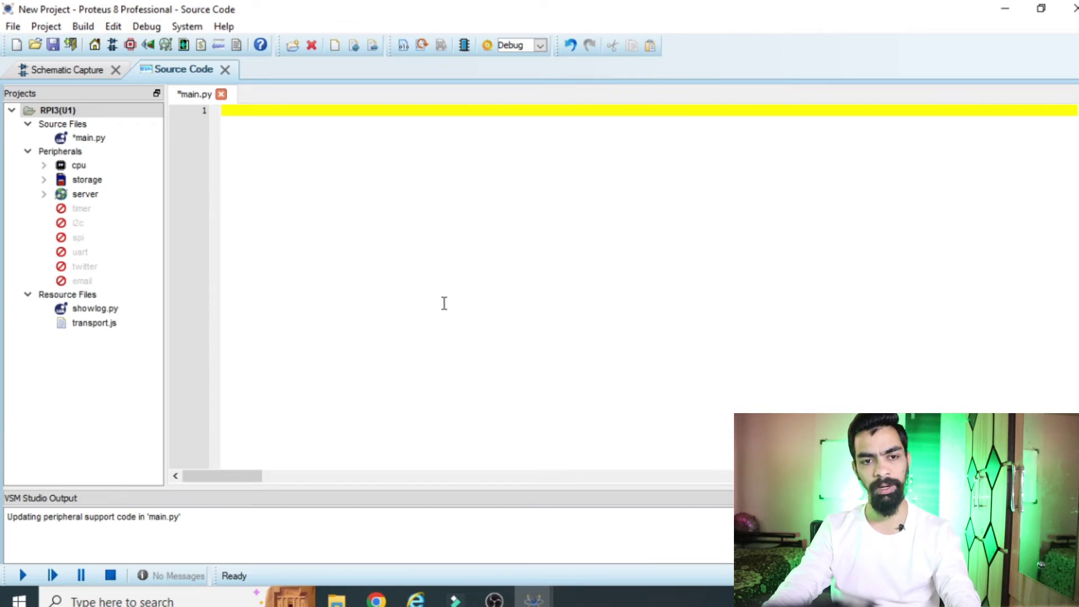
{"action": "key", "text": "ctrl+v"}
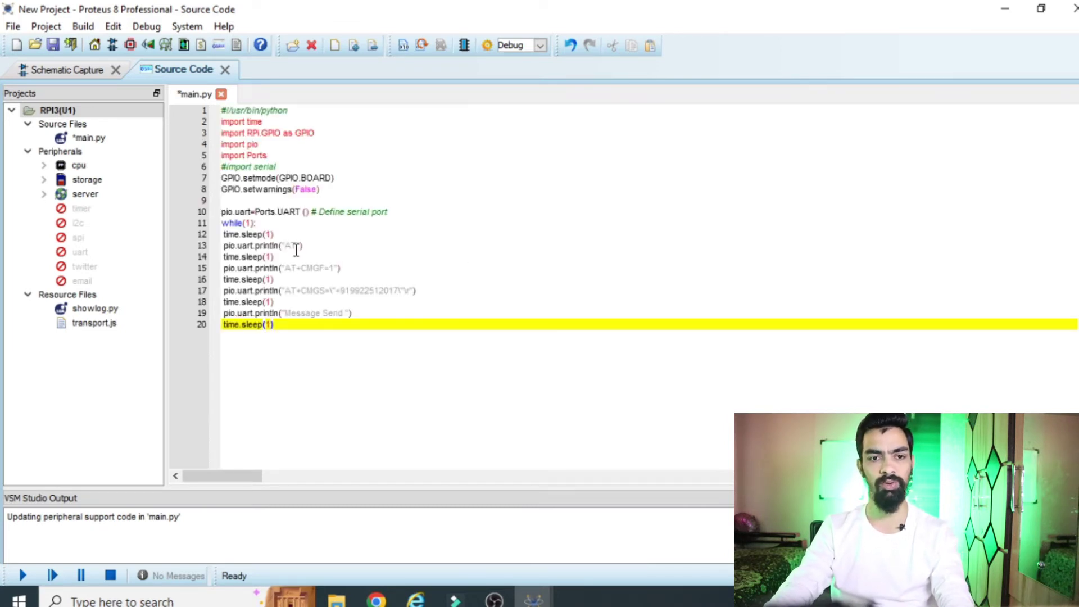
Examine the time and RPi.GPIO import lines at the beginning of main.py
{"action": "left_click_drag", "start_coordinate": [267, 129], "coordinate": [227, 131]}
{"action": "left_click", "coordinate": [279, 125]}
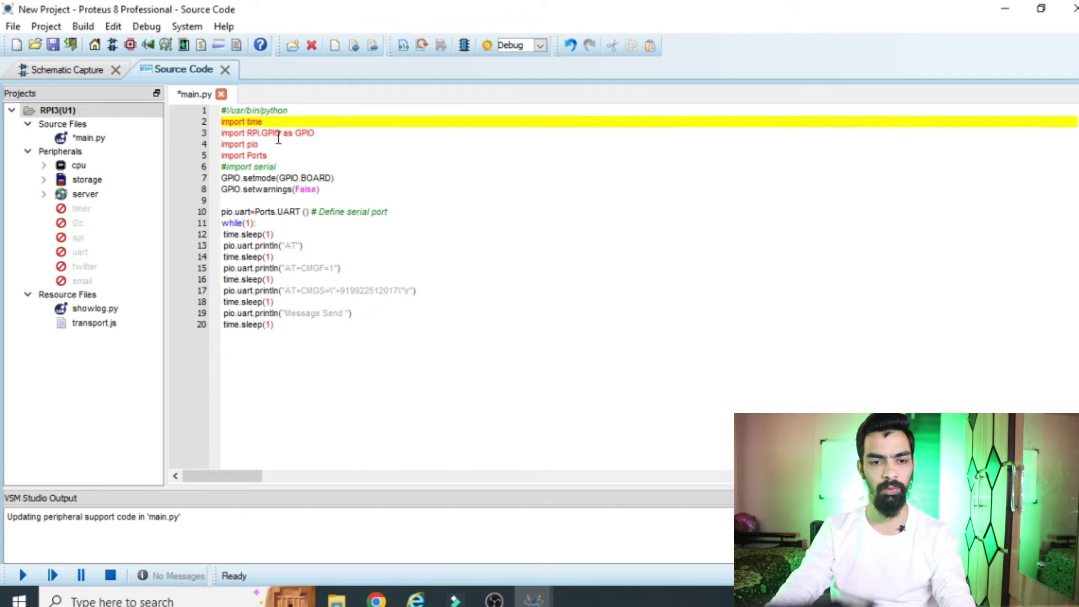
{"action": "left_click", "coordinate": [224, 225]}
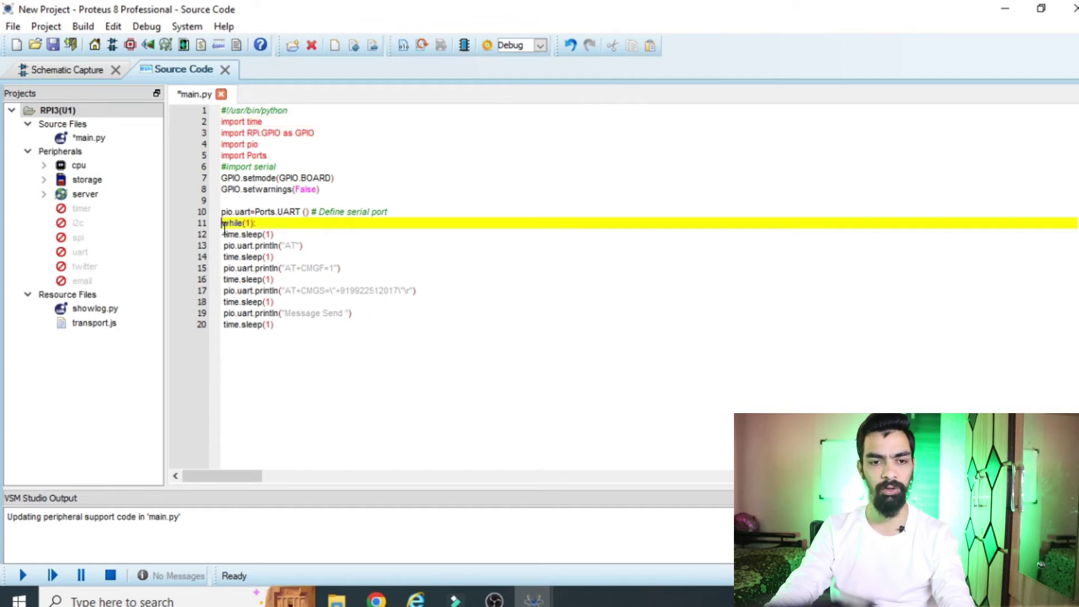
{"action": "left_click", "coordinate": [262, 122]}
{"action": "left_click", "coordinate": [262, 132]}
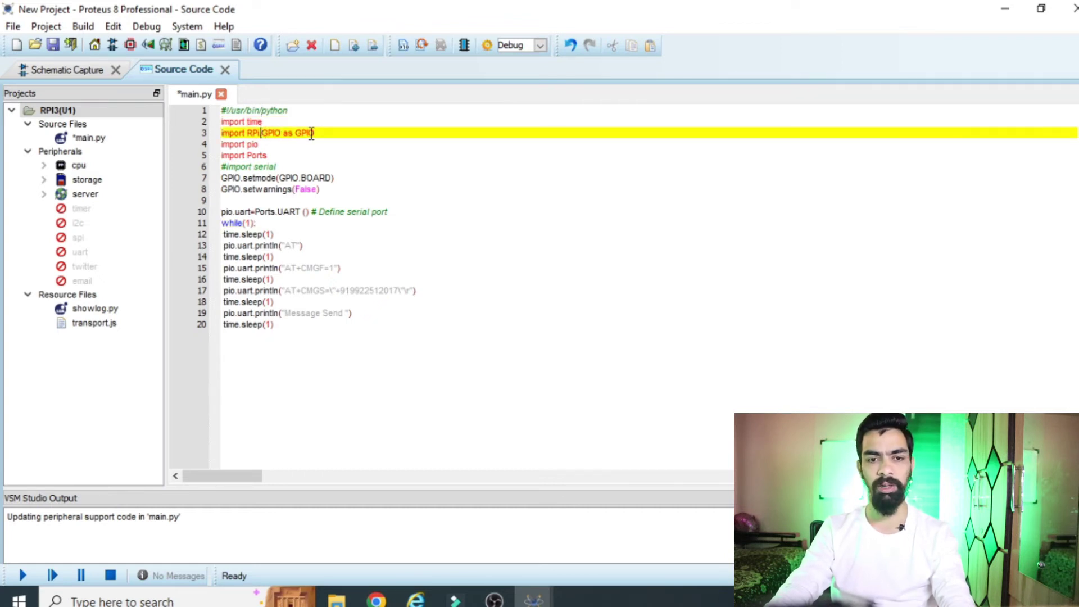
{"action": "left_click_drag", "start_coordinate": [322, 133], "coordinate": [198, 133]}
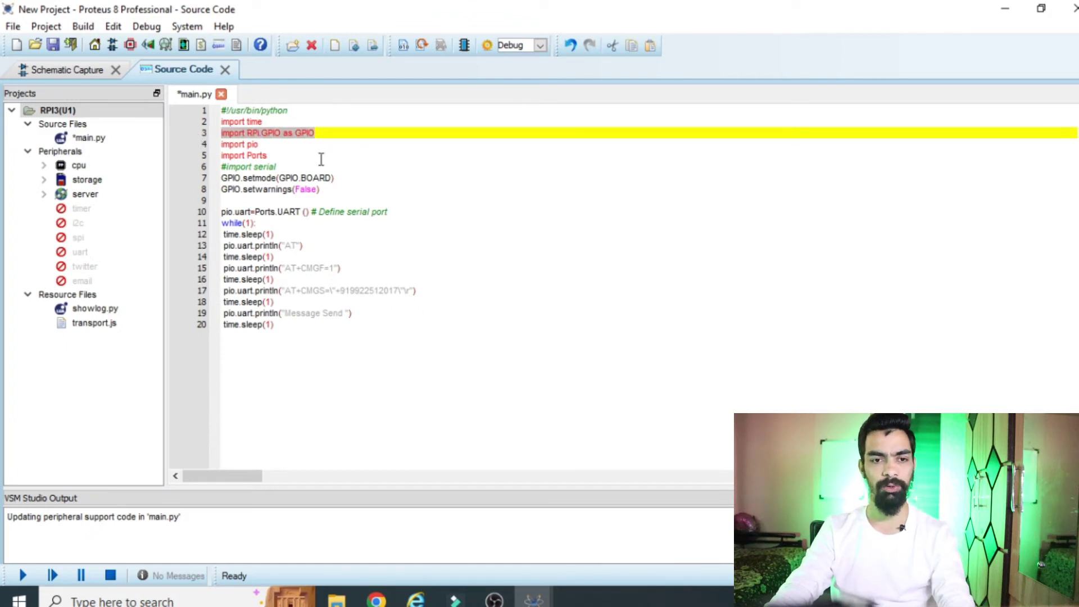
{"action": "left_click", "coordinate": [343, 140]}
{"action": "left_click", "coordinate": [345, 130]}
Review the pio and Ports import lines in main.py and compare them with the Raspberry Pi schematic
{"action": "left_click", "coordinate": [262, 146]}
{"action": "left_click", "coordinate": [267, 156]}
{"action": "left_click", "coordinate": [211, 144], "text": "shift"}
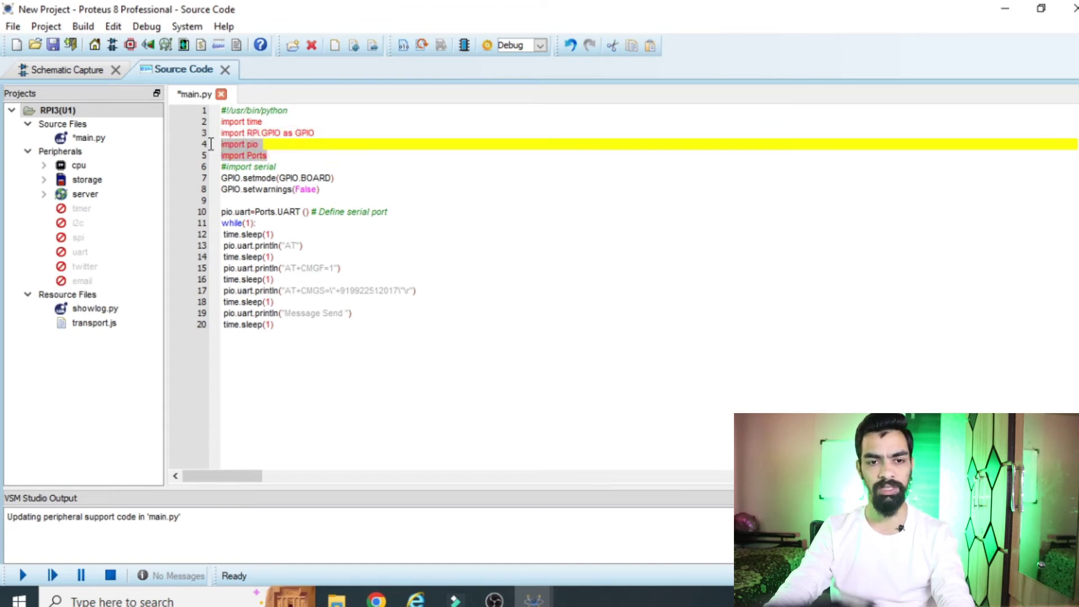
{"action": "left_click", "coordinate": [276, 157]}
{"action": "left_click_drag", "start_coordinate": [274, 157], "coordinate": [228, 156]}
{"action": "left_click", "coordinate": [47, 70]}
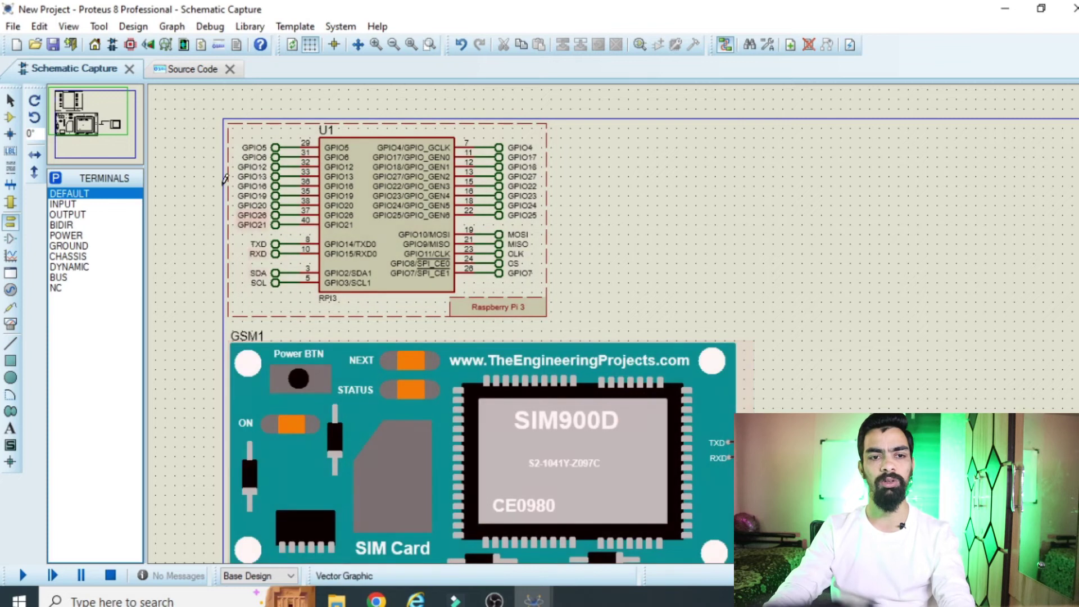
{"action": "left_click", "coordinate": [185, 69]}
{"action": "left_click", "coordinate": [257, 154]}
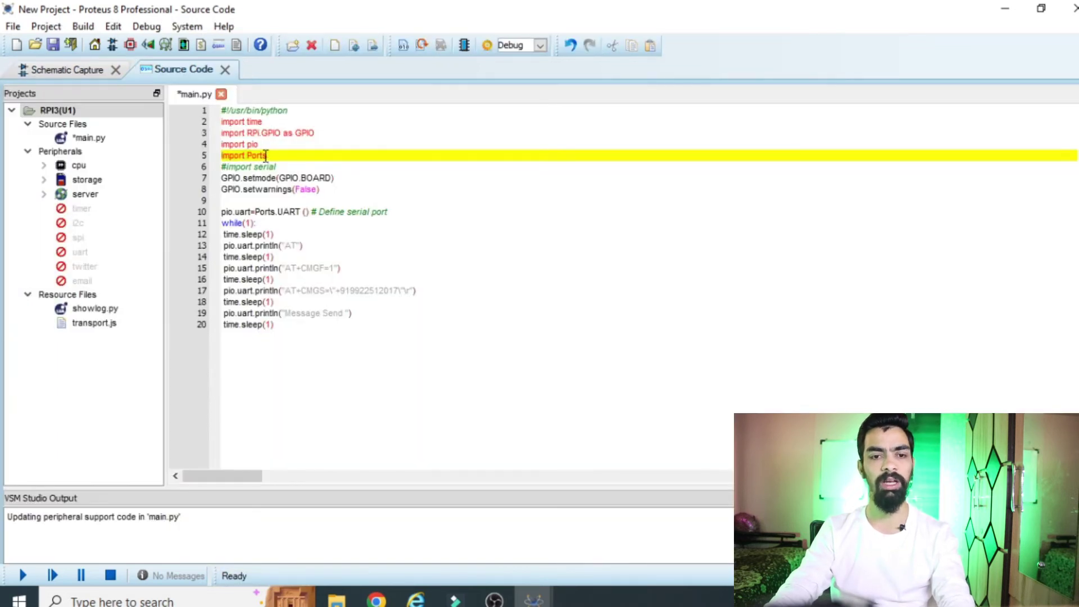
{"action": "left_click_drag", "start_coordinate": [259, 145], "coordinate": [221, 144]}
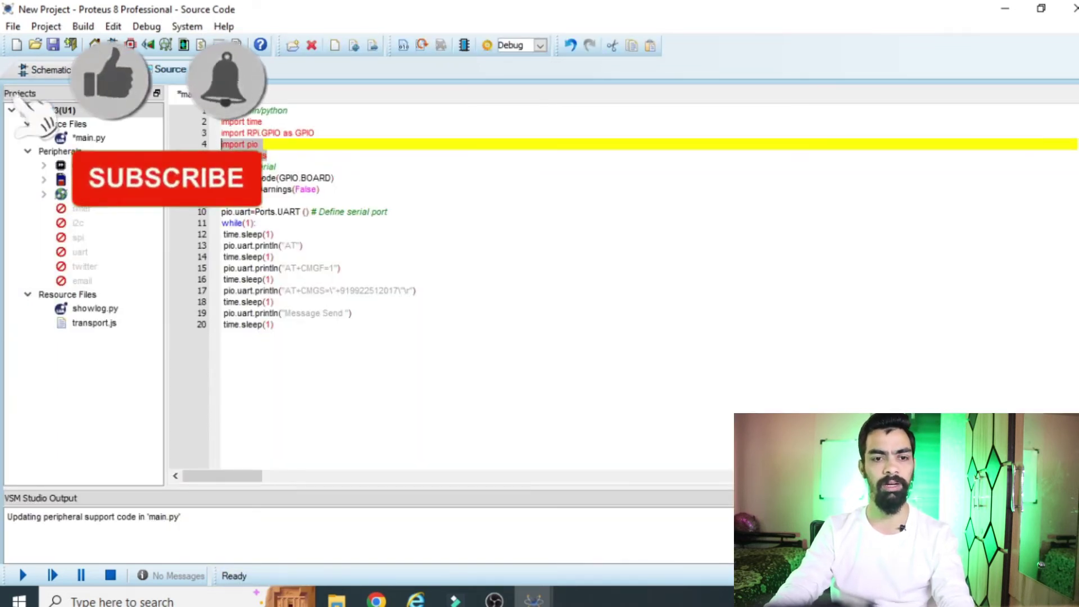
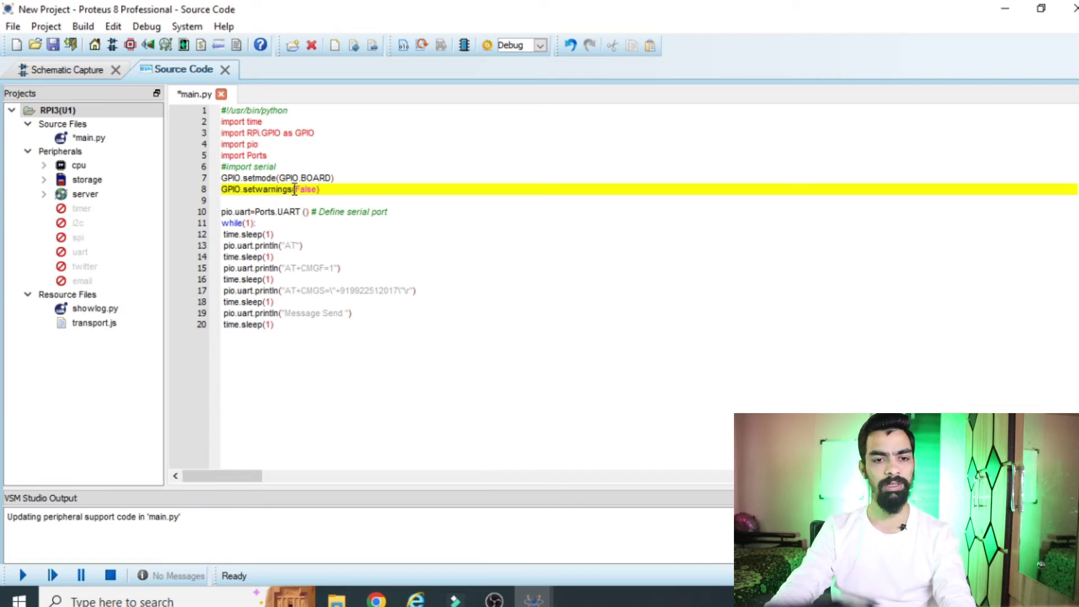
Check the UART port definition in main.py against the TXD and RXD pins of the Raspberry Pi 3 in the schematic
{"action": "left_click", "coordinate": [236, 212]}
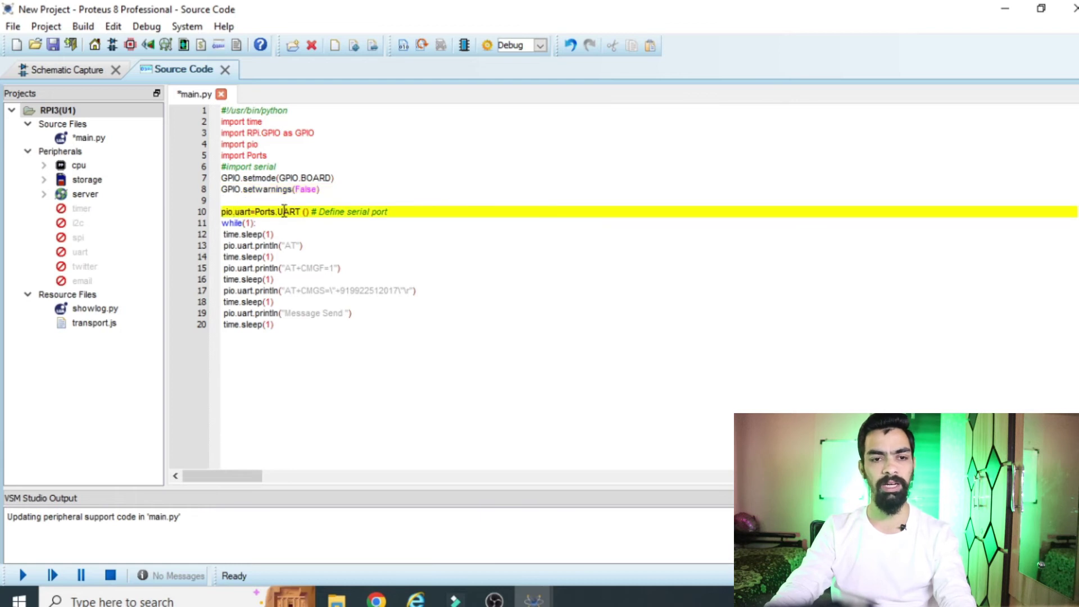
{"action": "left_click", "coordinate": [58, 72]}
{"action": "left_click", "coordinate": [10, 222]}
{"action": "scroll", "coordinate": [601, 272], "scroll_direction": "up", "scroll_amount": 2}
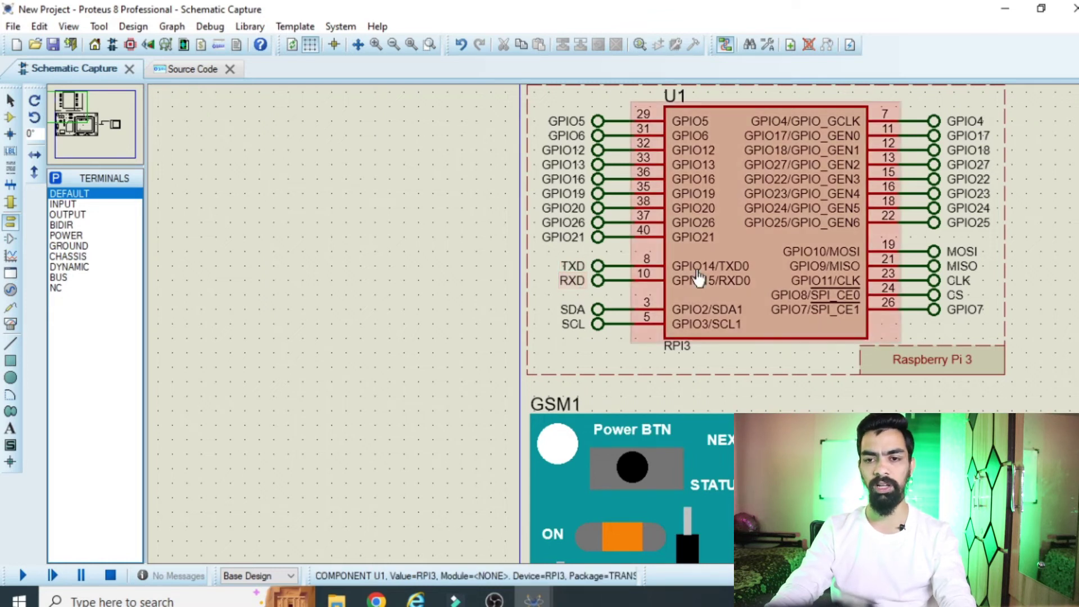
{"action": "left_click", "coordinate": [185, 66]}
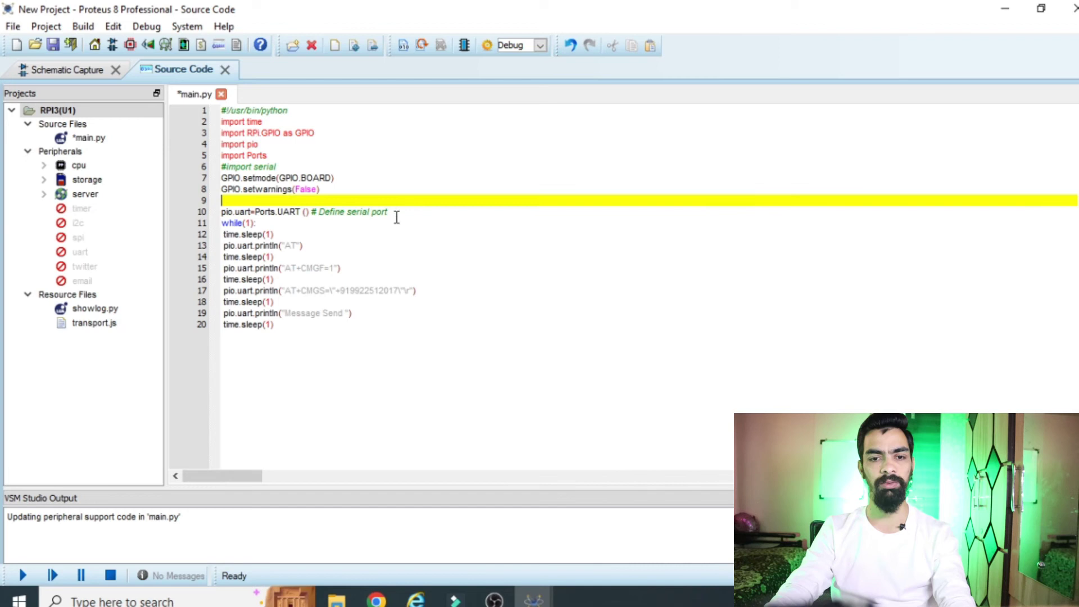
Examine the while loop in main.py, including its one-second delays and the println line sending the AT command
{"action": "left_click", "coordinate": [262, 225]}
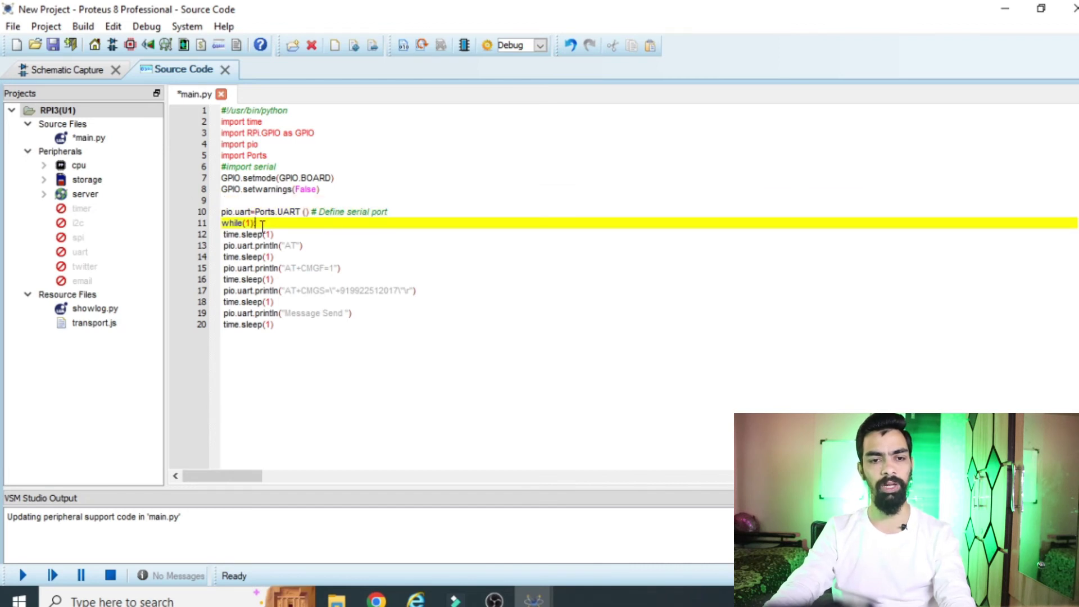
{"action": "left_click_drag", "start_coordinate": [263, 225], "coordinate": [222, 212]}
{"action": "left_click_drag", "start_coordinate": [287, 328], "coordinate": [200, 234]}
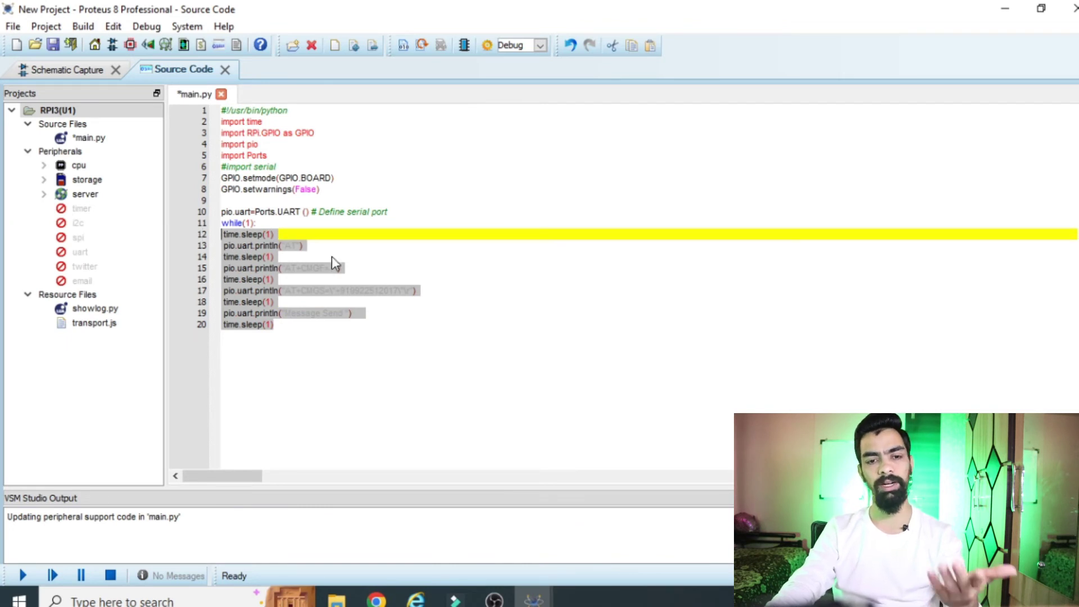
{"action": "left_click", "coordinate": [263, 223]}
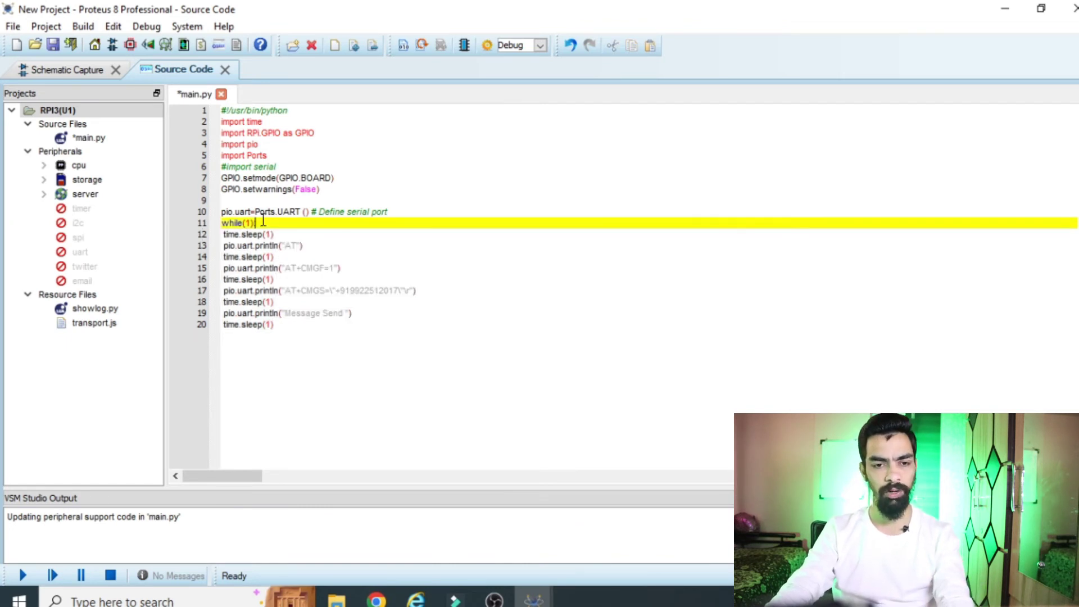
{"action": "left_click", "coordinate": [225, 234]}
{"action": "mouse_move", "coordinate": [296, 238]}
{"action": "left_mouse_down"}
{"action": "mouse_move", "coordinate": [233, 232]}
{"action": "mouse_move", "coordinate": [222, 252]}
{"action": "mouse_move", "coordinate": [300, 244]}
{"action": "left_mouse_up"}
{"action": "key", "text": "Up"}
{"action": "left_click", "coordinate": [309, 245]}
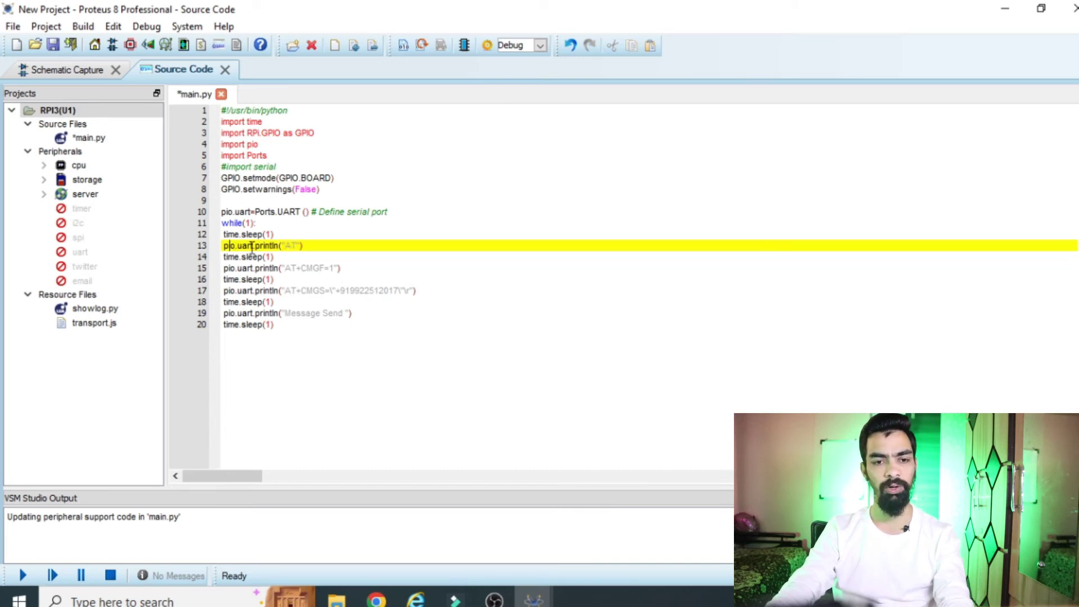
Examine the println lines in main.py that send AT, AT+CMGF=1 and AT+CMGS, including the one-second delays between them
{"action": "left_click", "coordinate": [318, 236]}
{"action": "left_click", "coordinate": [294, 246]}
{"action": "left_click", "coordinate": [342, 276]}
{"action": "left_click", "coordinate": [338, 268]}
{"action": "left_click", "coordinate": [308, 276]}
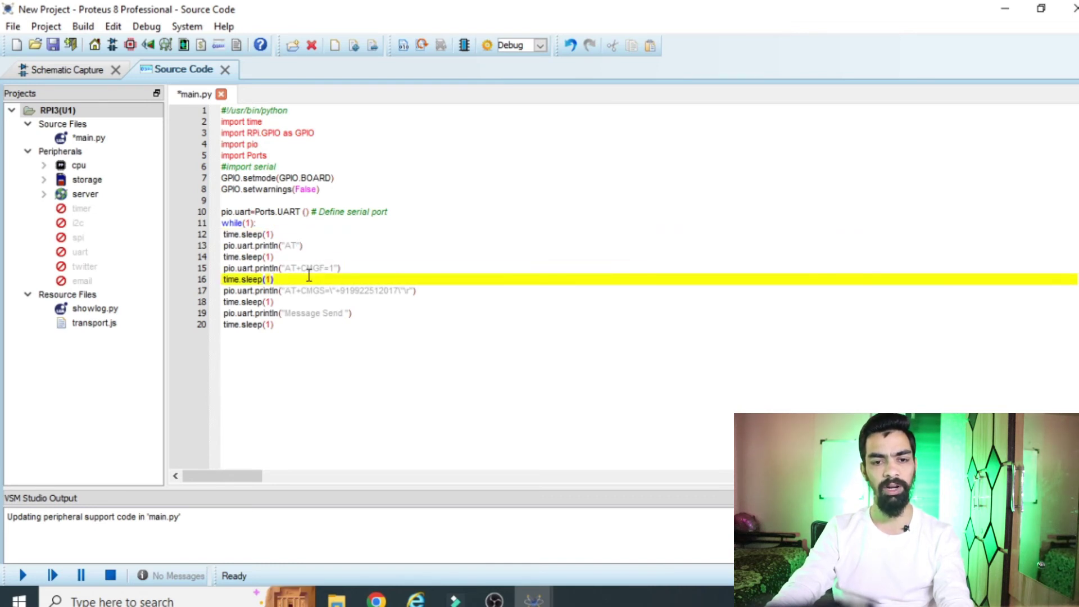
{"action": "left_click", "coordinate": [341, 290]}
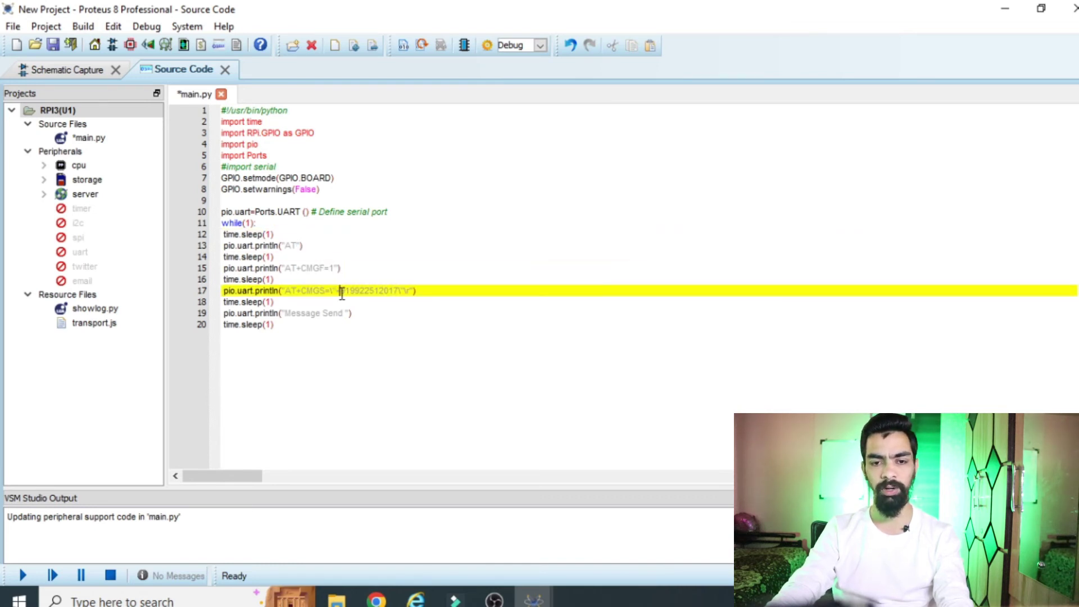
Compare the loop's println lines, from AT through "Message Send", with the Raspberry Pi 3 and GSM module in the schematic
{"action": "left_click", "coordinate": [26, 73]}
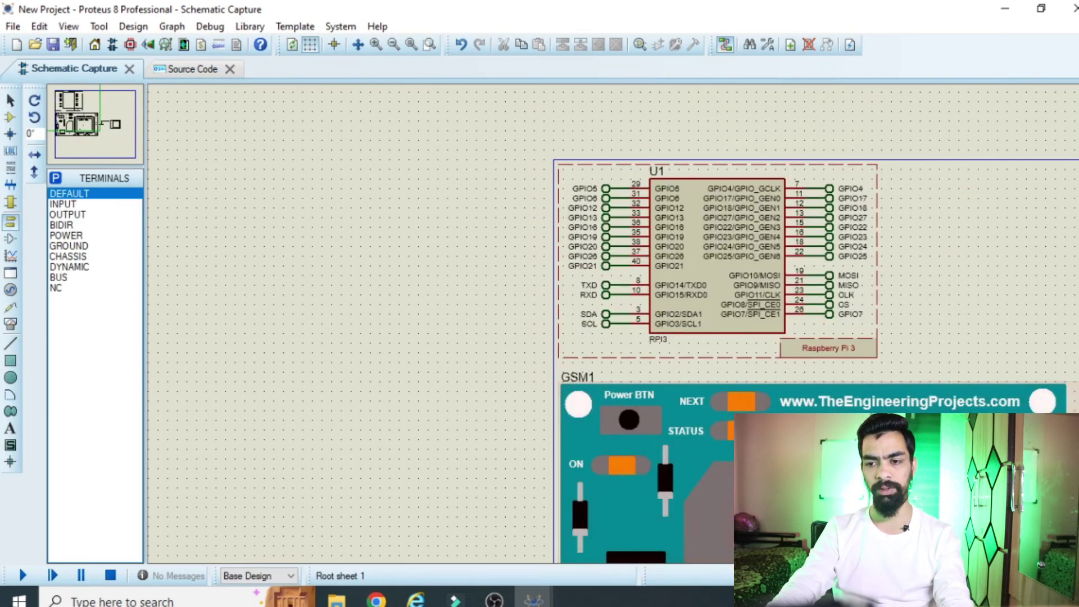
{"action": "scroll", "coordinate": [595, 337], "scroll_direction": "up", "scroll_amount": 1}
{"action": "left_click", "coordinate": [160, 68]}
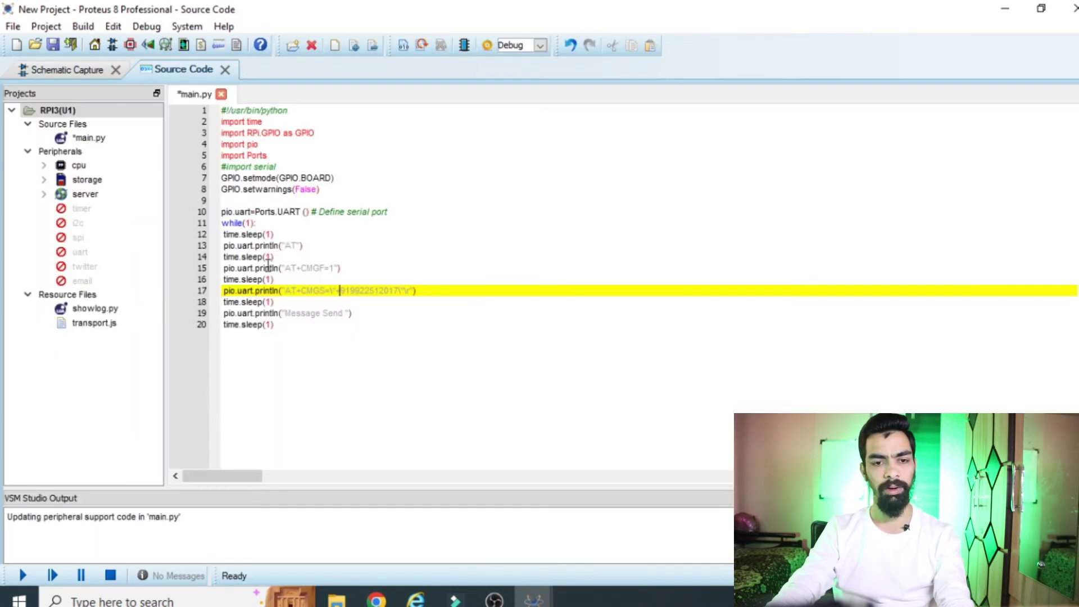
{"action": "left_click", "coordinate": [301, 246]}
{"action": "left_click", "coordinate": [301, 290]}
{"action": "left_click", "coordinate": [290, 324]}
{"action": "left_click_drag", "start_coordinate": [290, 329], "coordinate": [143, 123]}
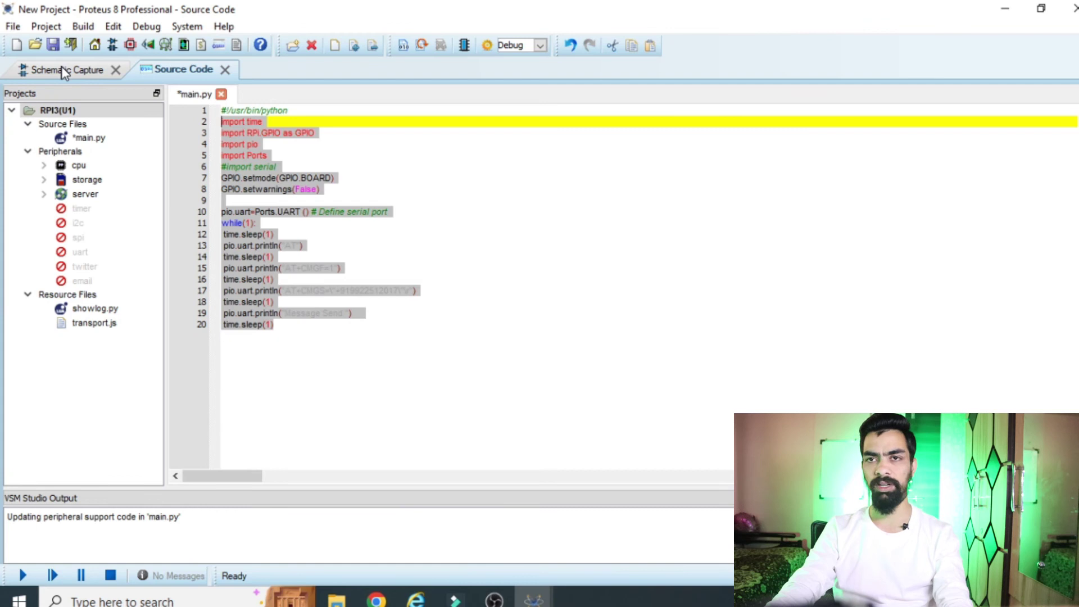
{"action": "left_click", "coordinate": [63, 70]}
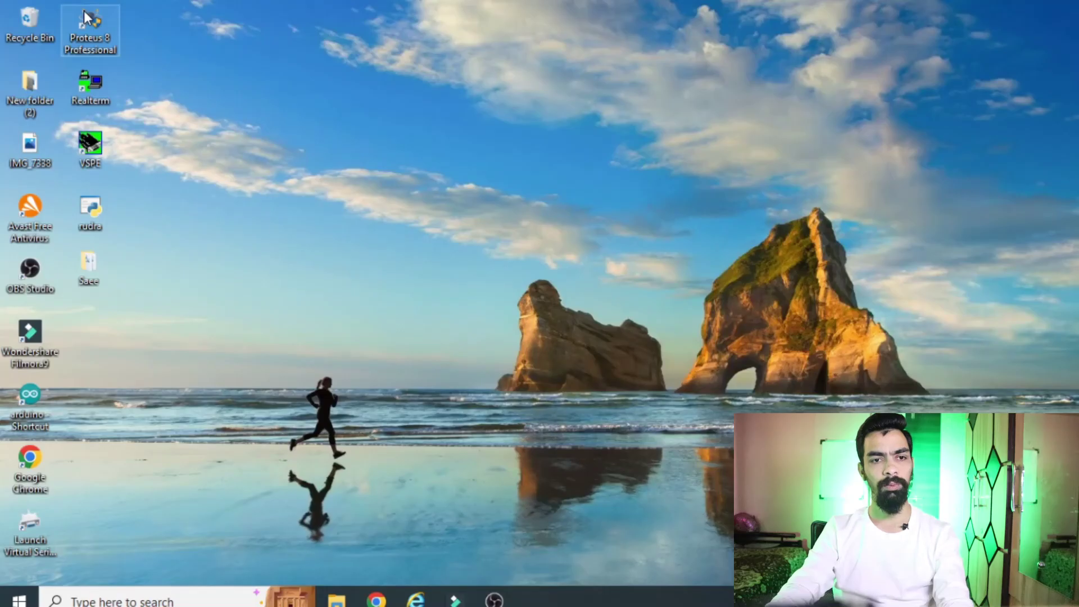
Launch Proteus 8 Professional as administrator from the desktop
{"action": "double_click", "coordinate": [83, 12]}
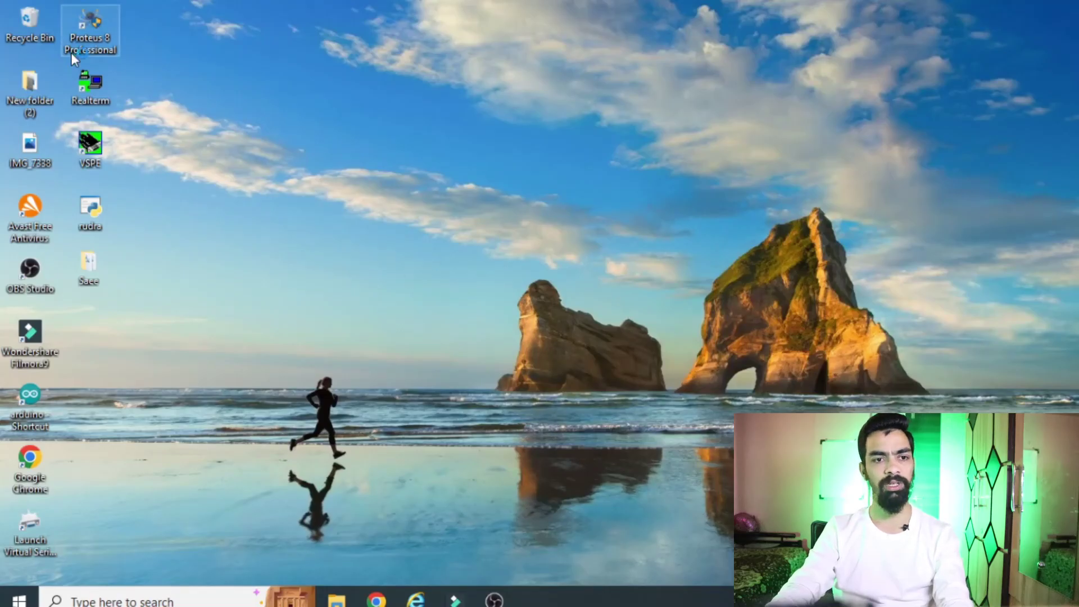
{"action": "right_click", "coordinate": [97, 37]}
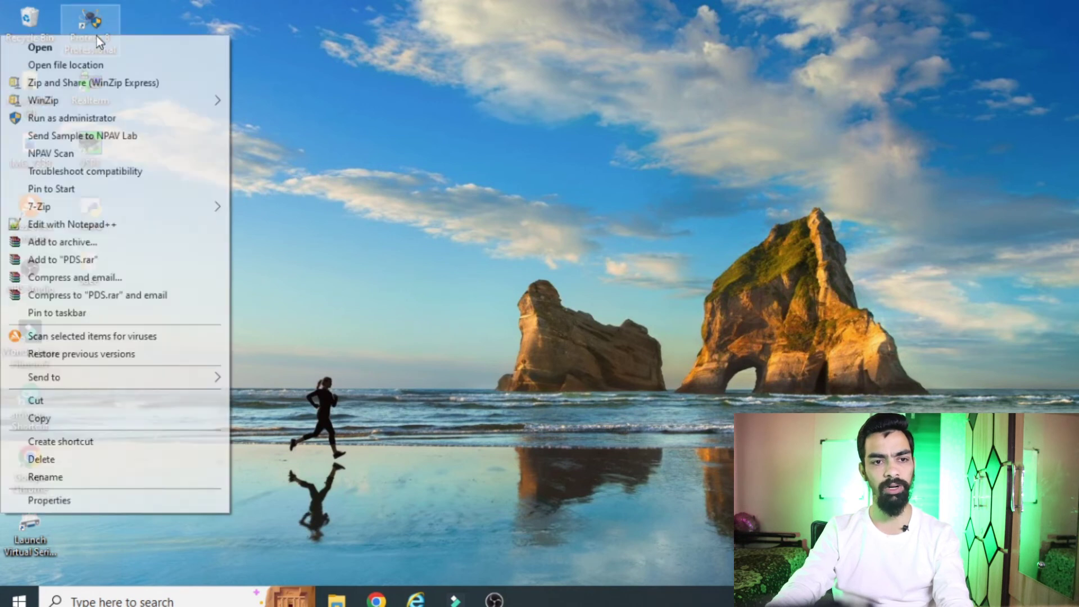
{"action": "left_click", "coordinate": [93, 122]}
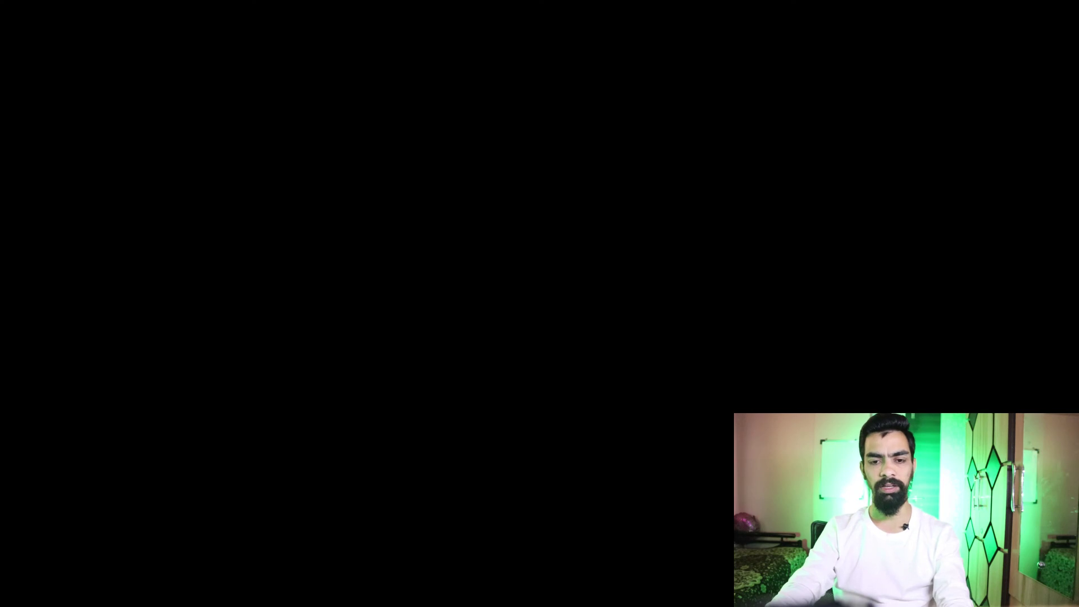
{"action": "left_click", "coordinate": [443, 419]}
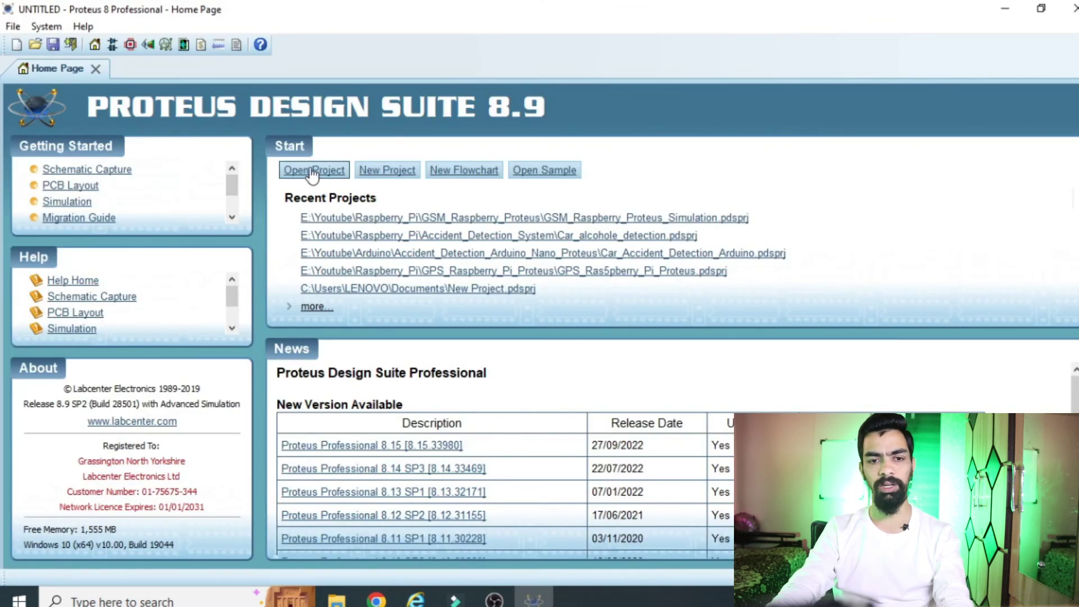
Open the project GSM_Raspberry_Proteus_Simulation from the Youtube\Raspberry_Pi\GSM_Raspberry_Proteus folder on drive E
{"action": "left_click", "coordinate": [313, 172]}
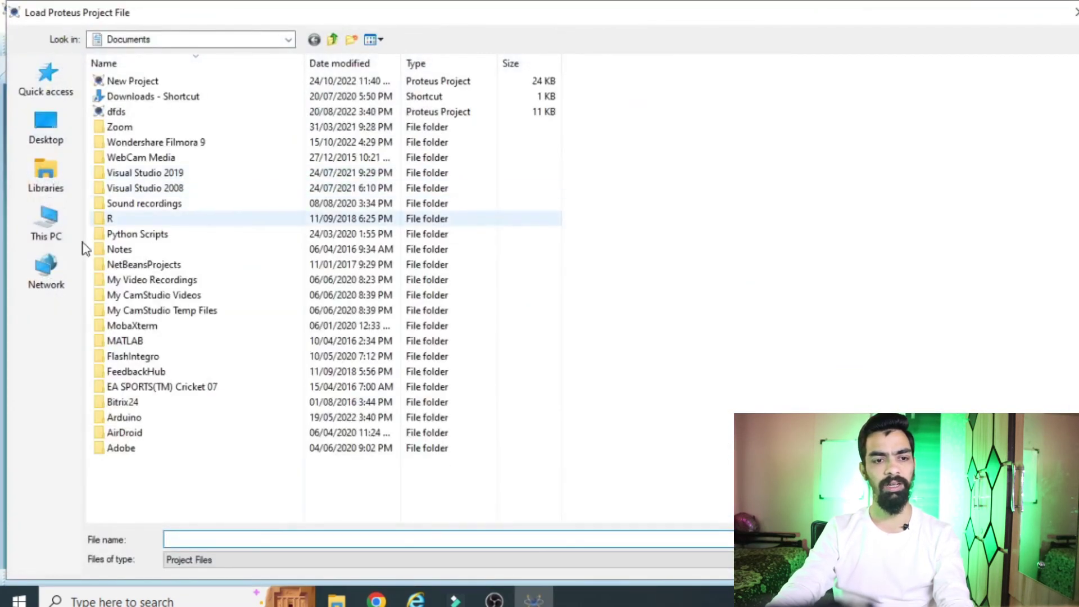
{"action": "left_click", "coordinate": [45, 230]}
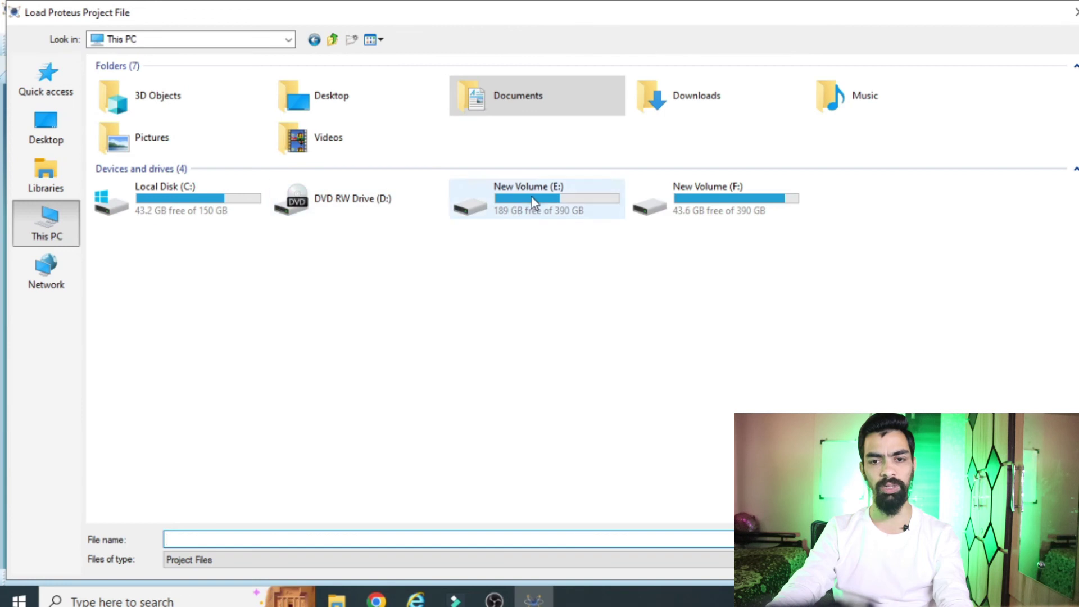
{"action": "double_click", "coordinate": [534, 201]}
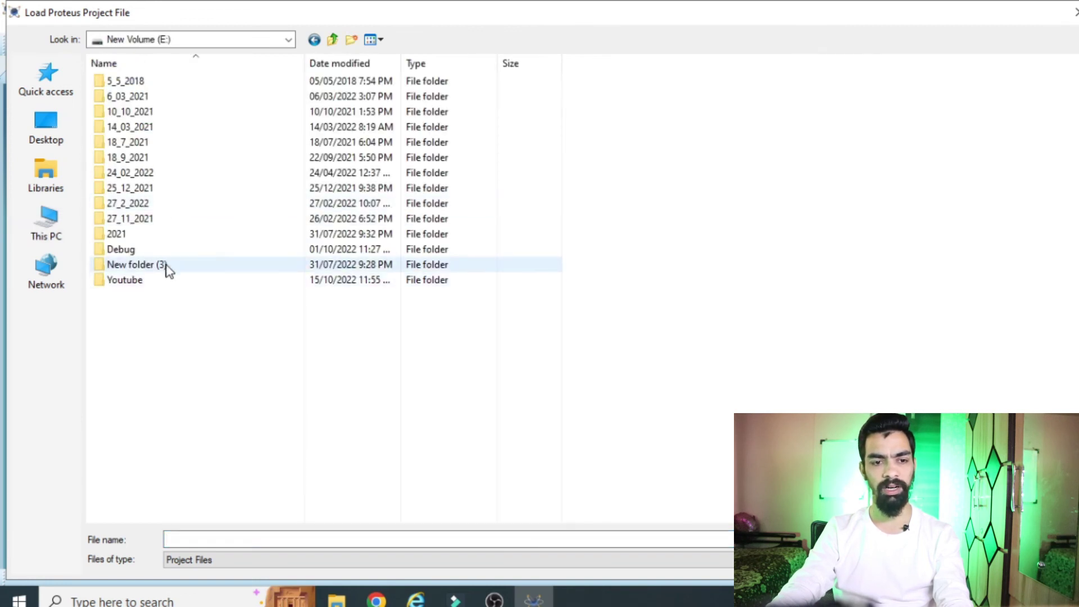
{"action": "double_click", "coordinate": [152, 281]}
{"action": "double_click", "coordinate": [140, 96]}
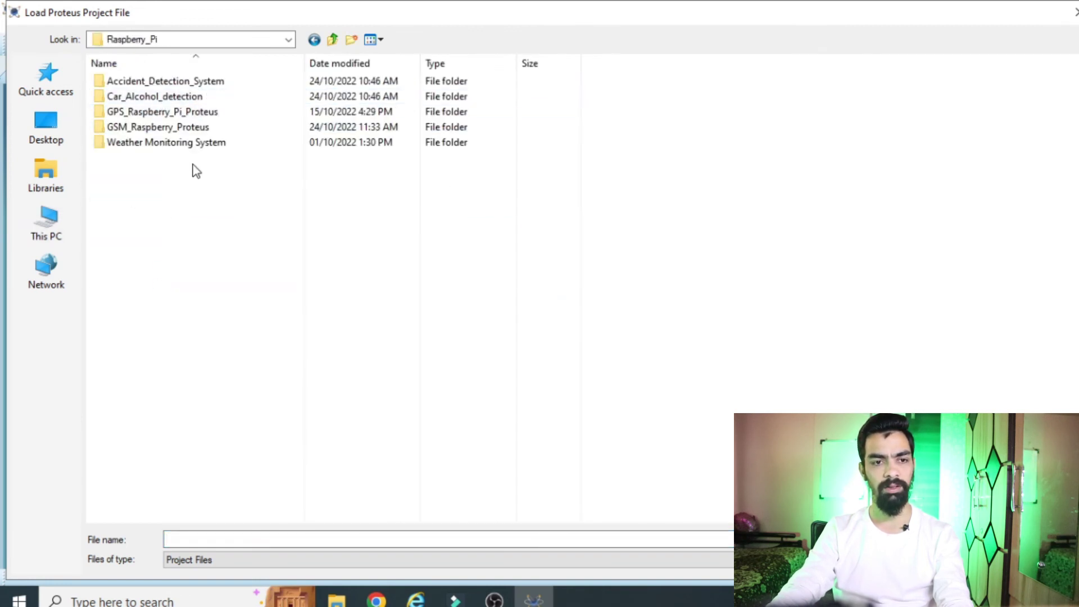
{"action": "double_click", "coordinate": [157, 128]}
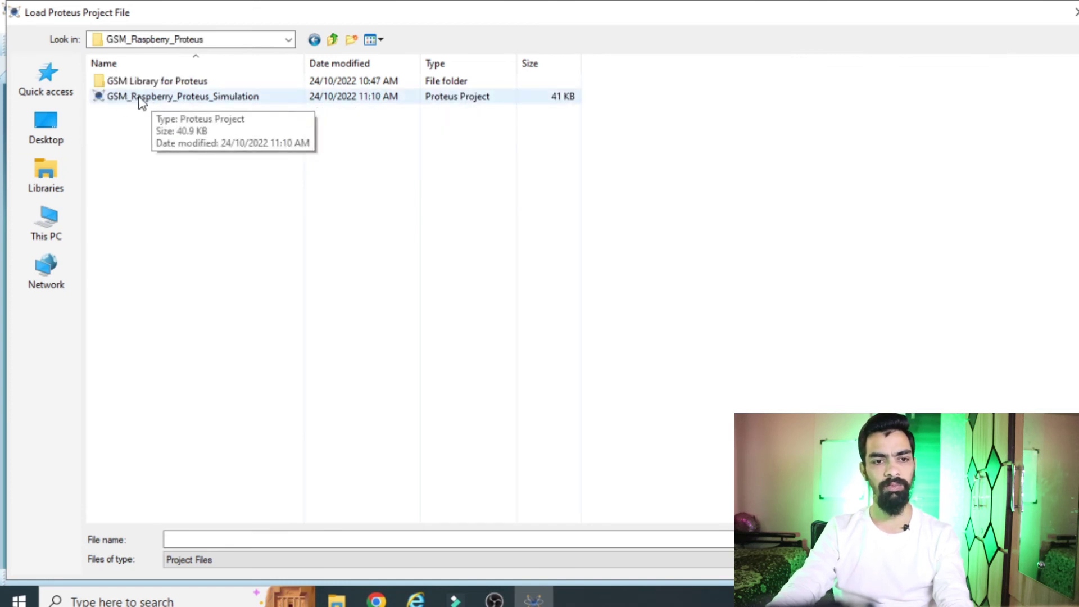
{"action": "left_click", "coordinate": [121, 102]}
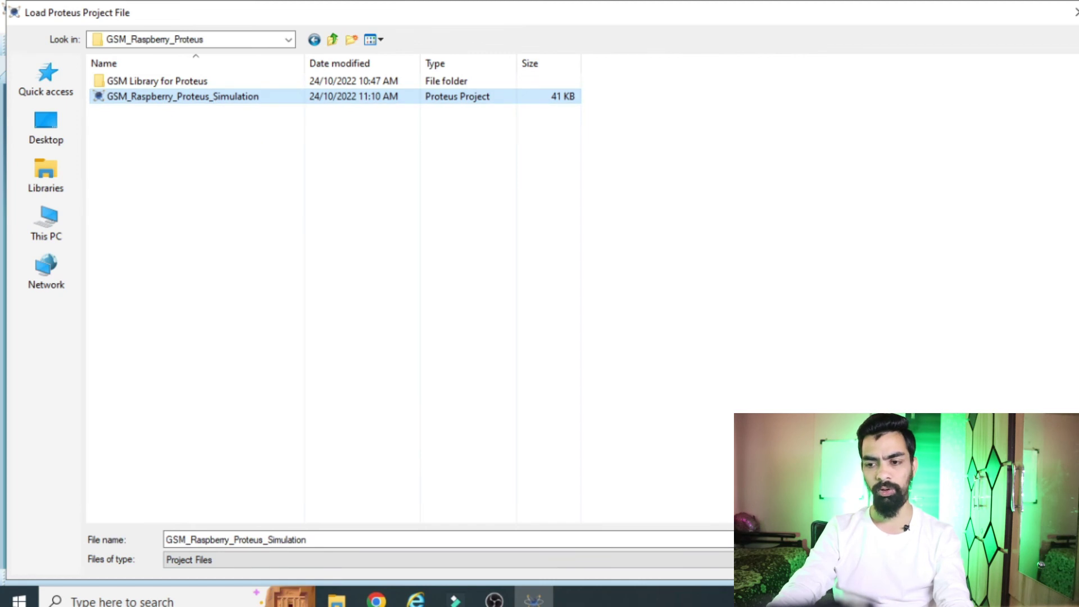
{"action": "key", "text": "Return"}
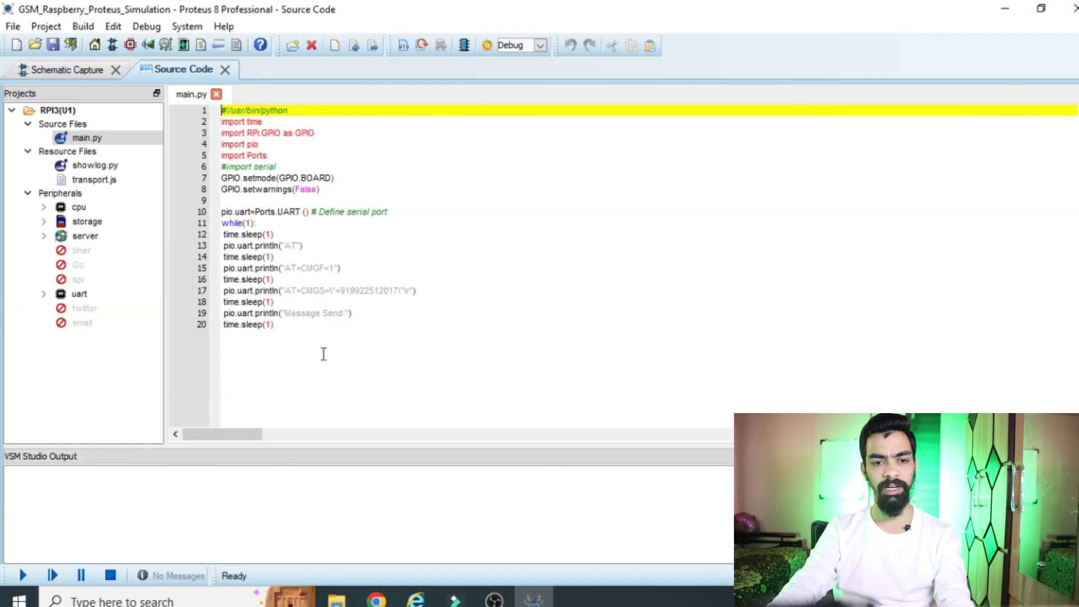
Review the loaded main.py code and the Raspberry Pi 3 and SIM900D circuit in the schematic
{"action": "left_click_drag", "start_coordinate": [324, 354], "coordinate": [176, 100]}
{"action": "left_click", "coordinate": [69, 72]}
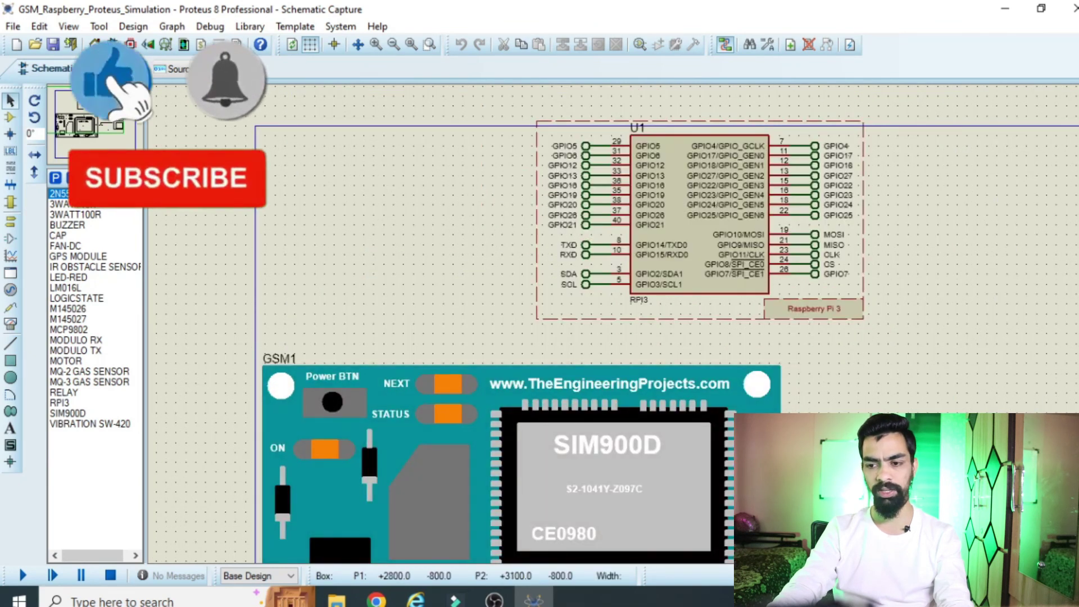
{"action": "scroll", "coordinate": [191, 288], "scroll_direction": "right", "scroll_amount": 3}
{"action": "scroll", "coordinate": [192, 291], "scroll_direction": "left", "scroll_amount": 2}
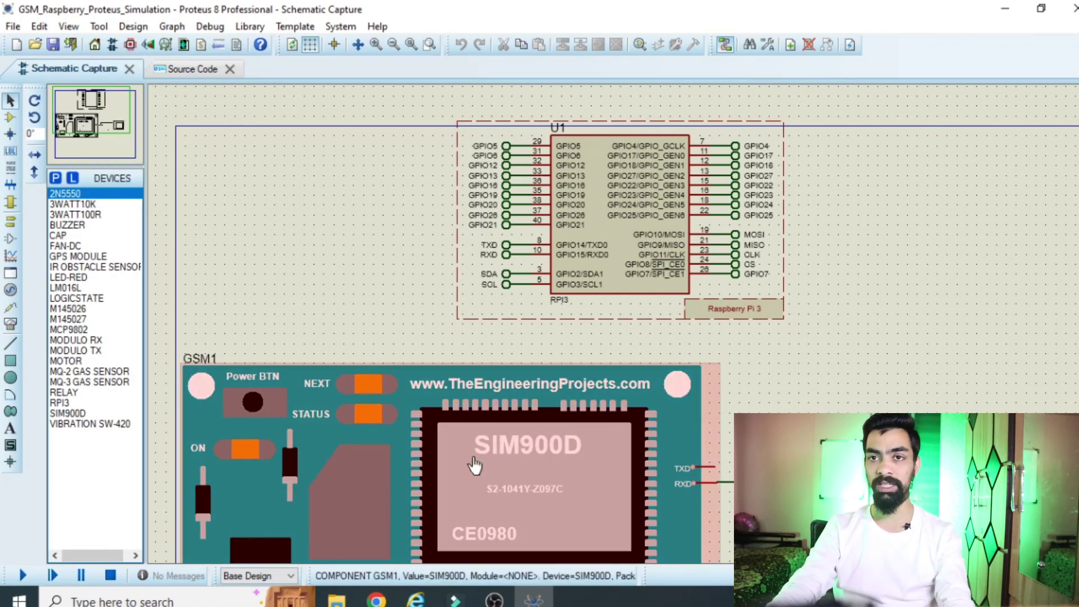
Assign GSMLibraryTEP.hex from the GSM Library for Proteus folder as the program file of the SIM900D module
{"action": "double_click", "coordinate": [484, 488]}
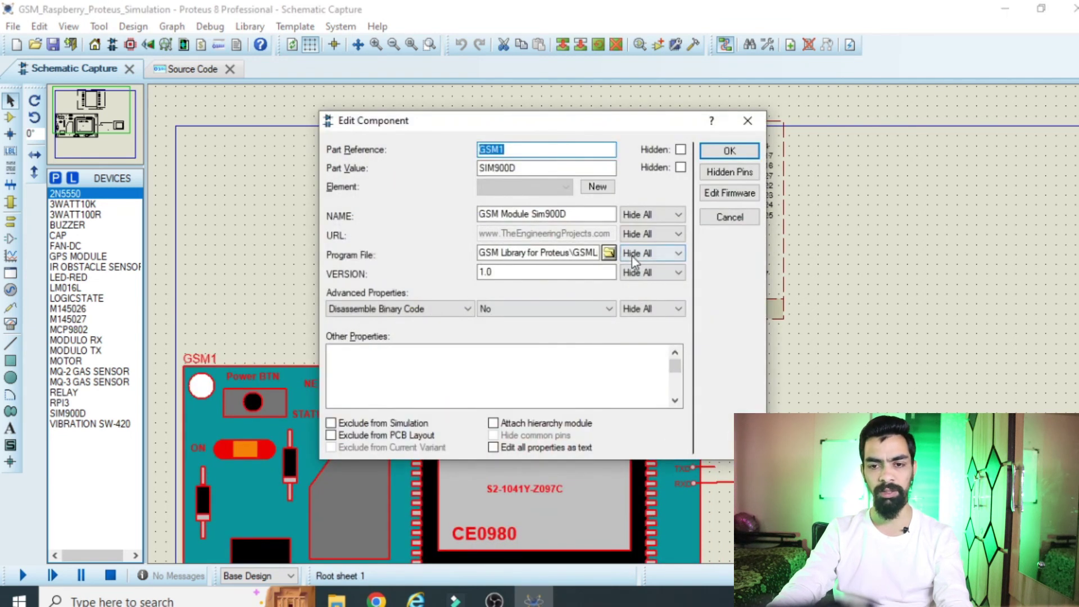
{"action": "left_click", "coordinate": [609, 253]}
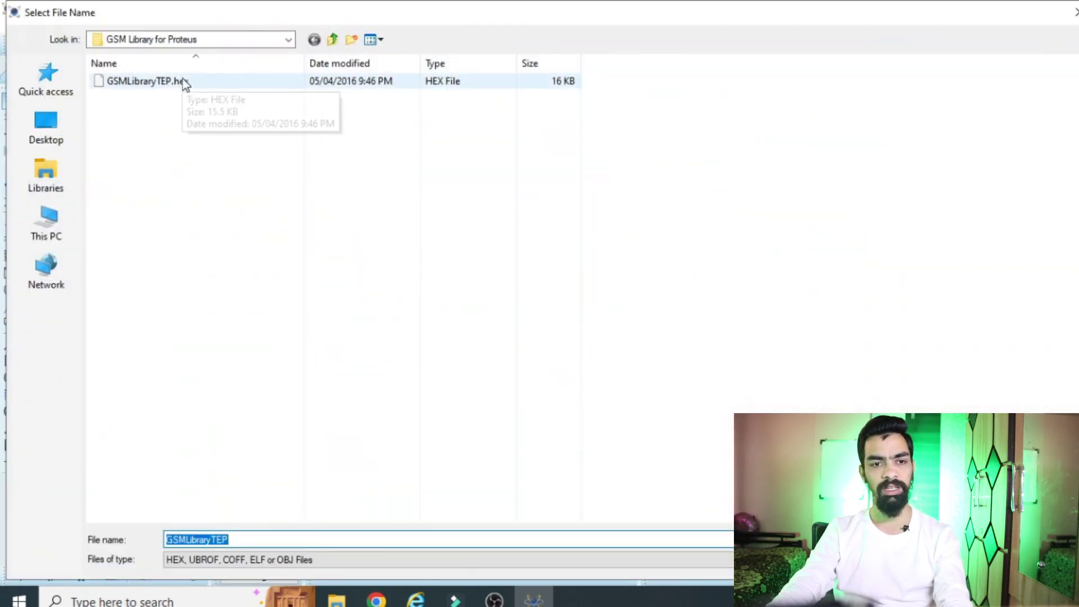
{"action": "left_click", "coordinate": [180, 83]}
{"action": "key", "text": "Return"}
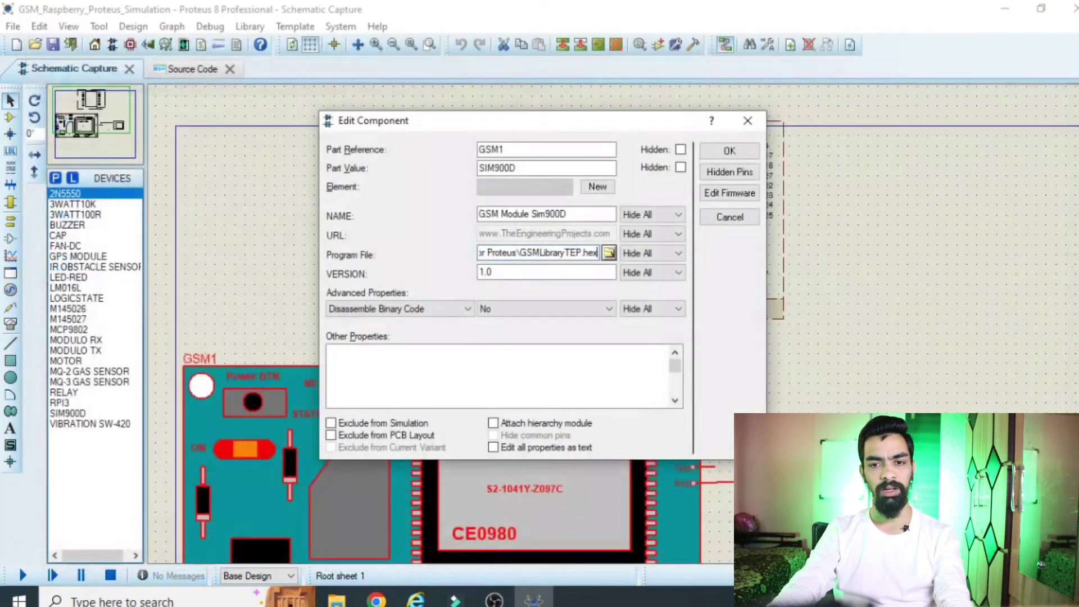
{"action": "left_click", "coordinate": [714, 151]}
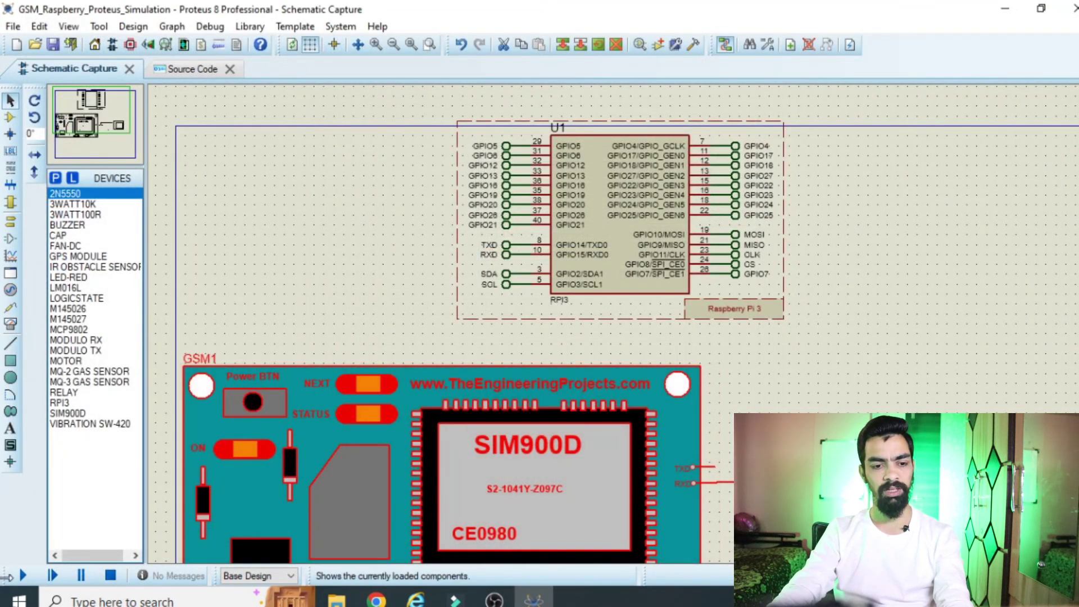
Reopen the SIM900D module's properties and verify that its program file is GSMLibraryTEP.hex
{"action": "double_click", "coordinate": [528, 484]}
{"action": "left_click", "coordinate": [609, 253]}
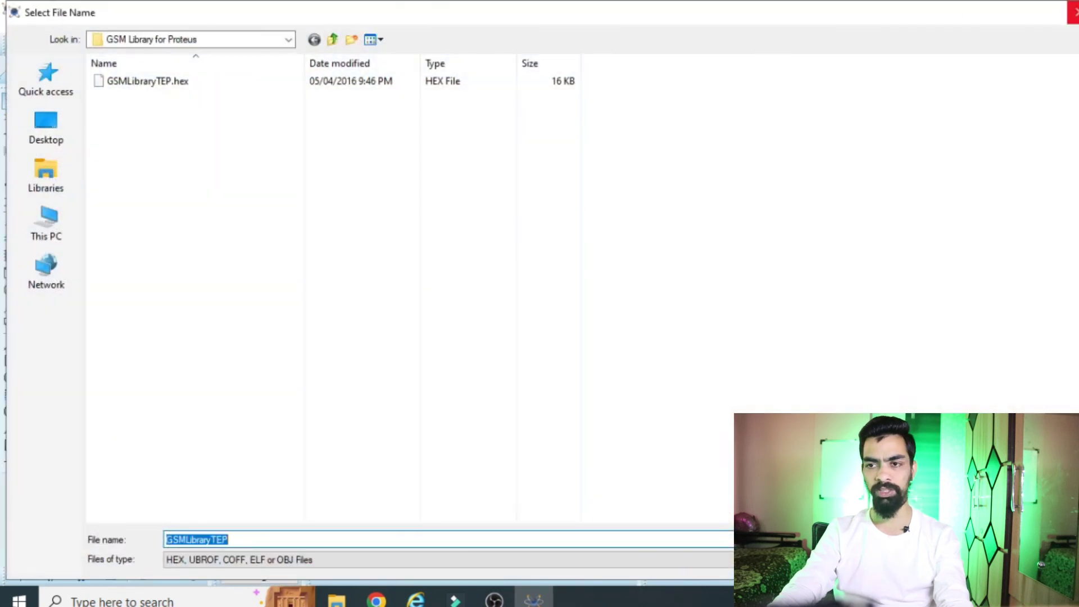
{"action": "key", "text": "Return"}
{"action": "left_click", "coordinate": [730, 152]}
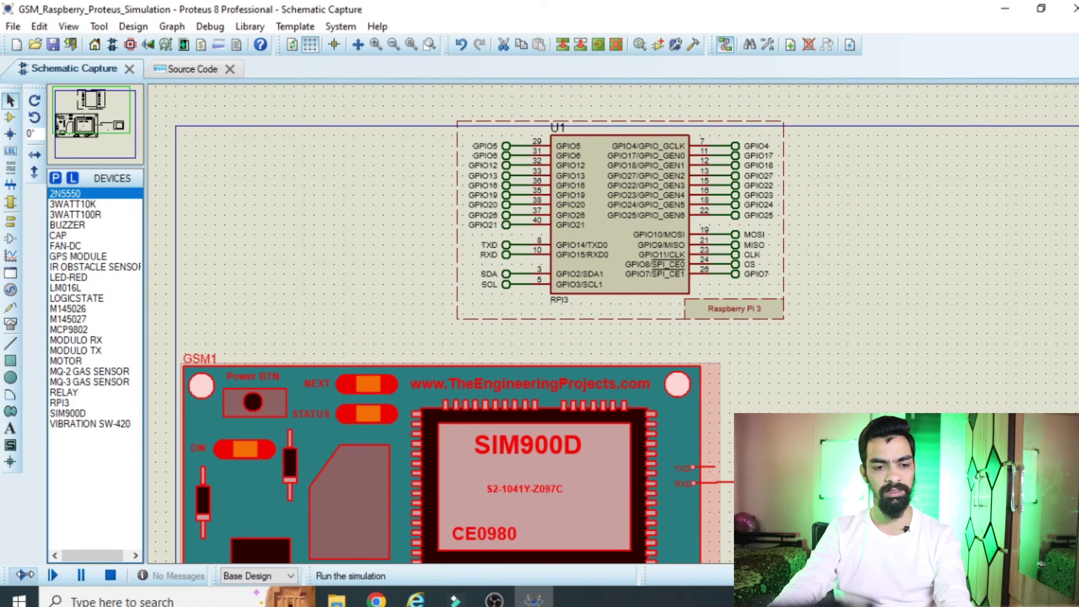
Run the simulation and move the Virtual Terminal window clear of the Raspberry Pi 3
{"action": "left_click", "coordinate": [24, 574]}
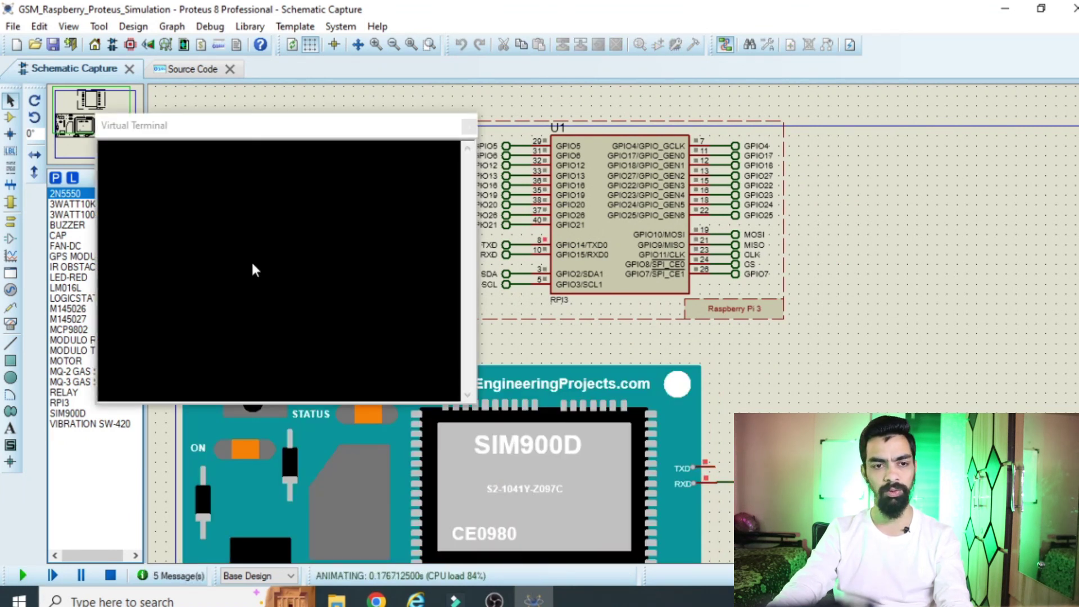
{"action": "left_click_drag", "start_coordinate": [211, 136], "coordinate": [158, 111]}
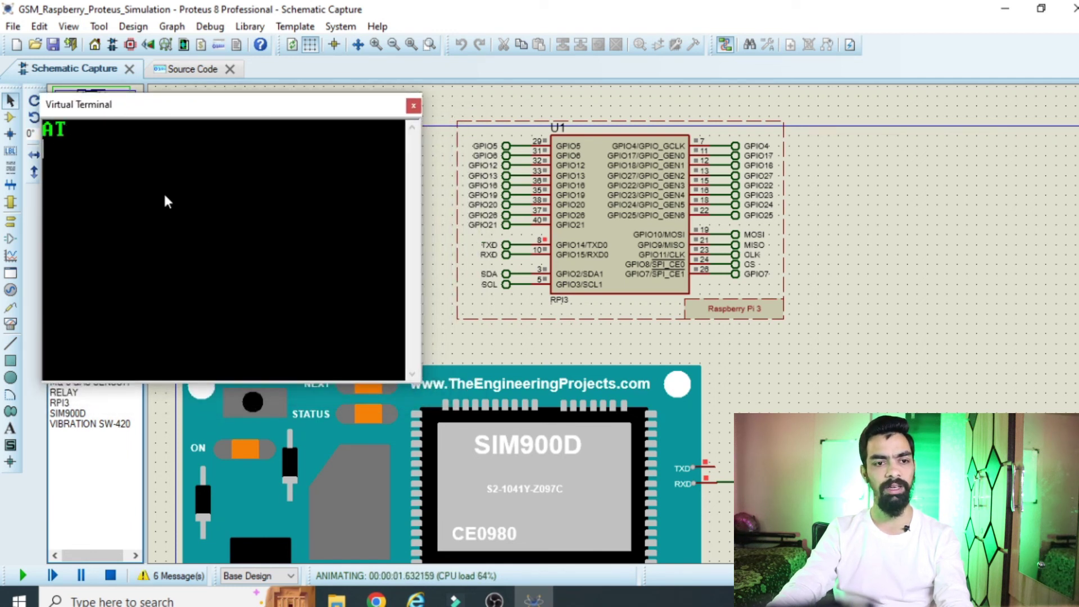